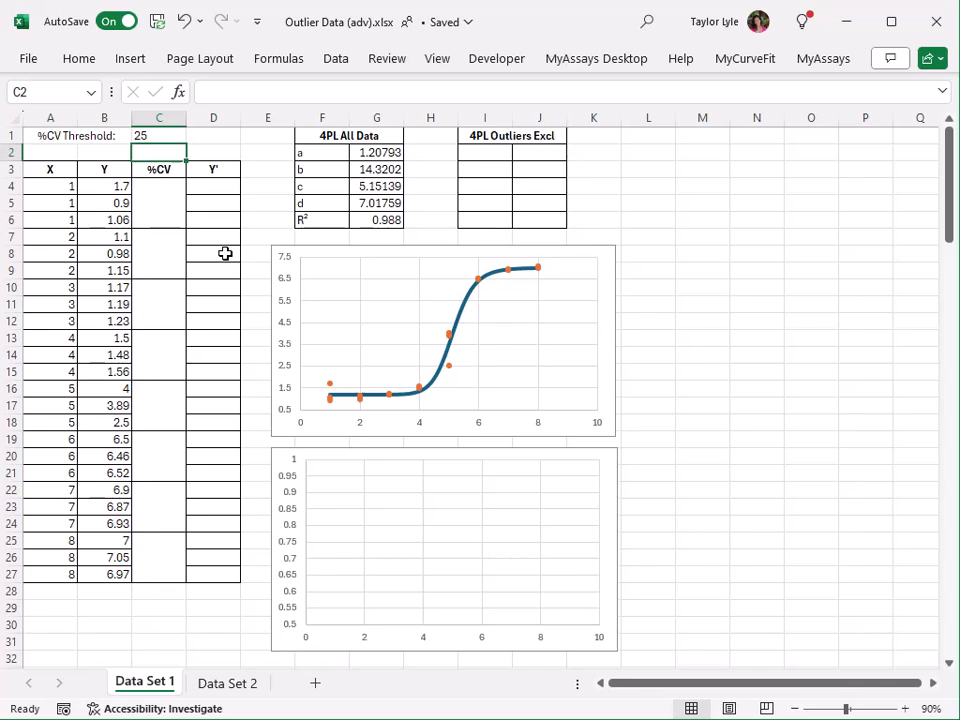
Calculate the first replicate group's %CV in C4 with =STDEV(B4:B6)/AVERAGE(B4:B6)*100
left_click(165, 138)
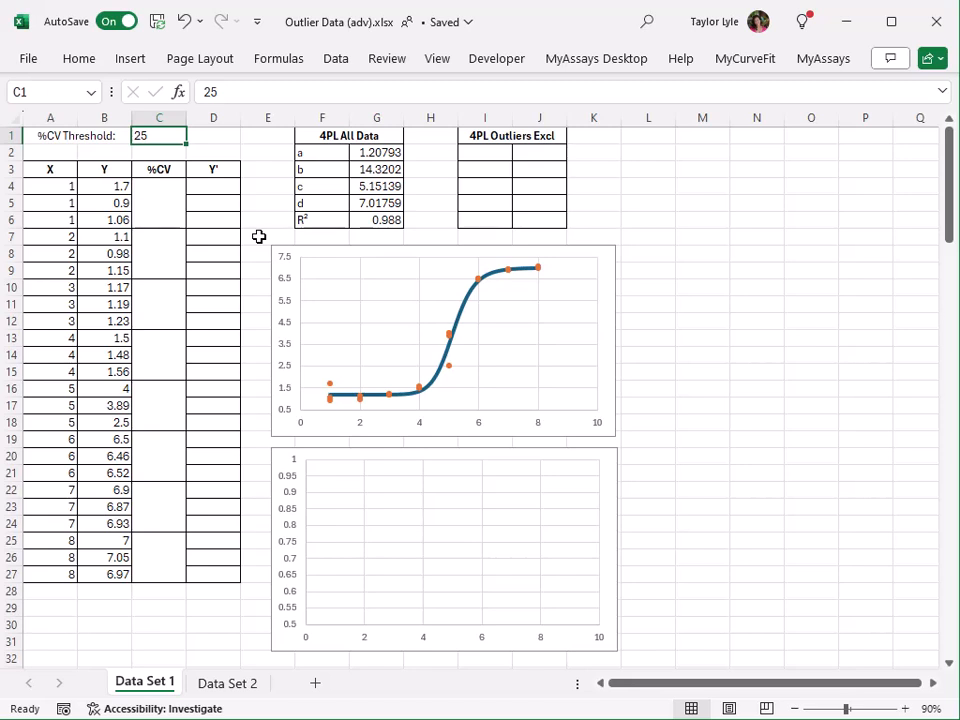
left_click(163, 203)
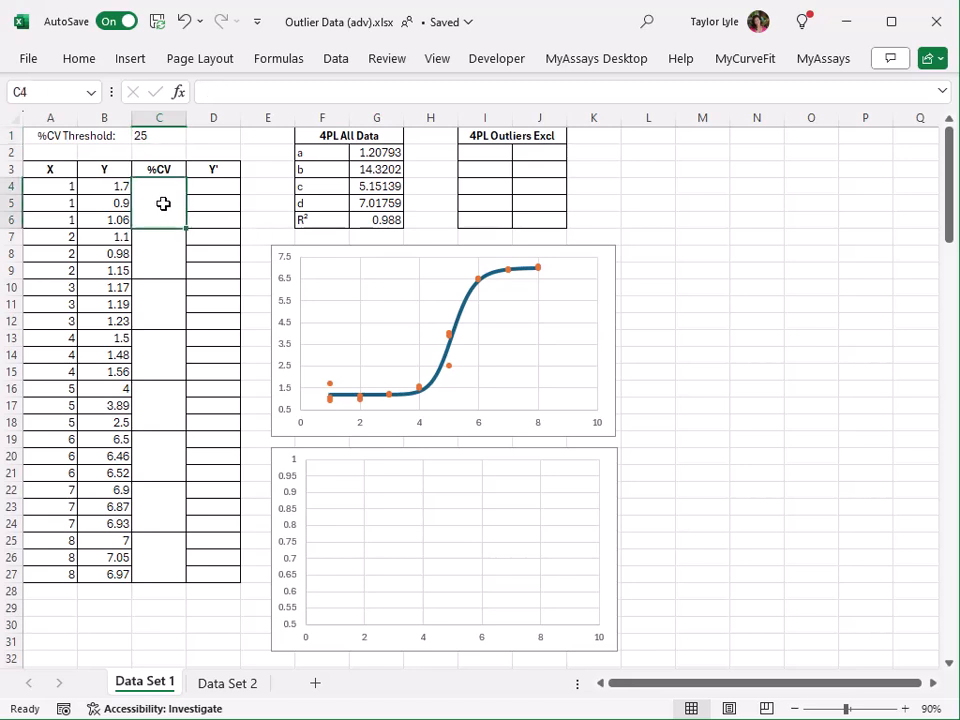
type("=stdev")
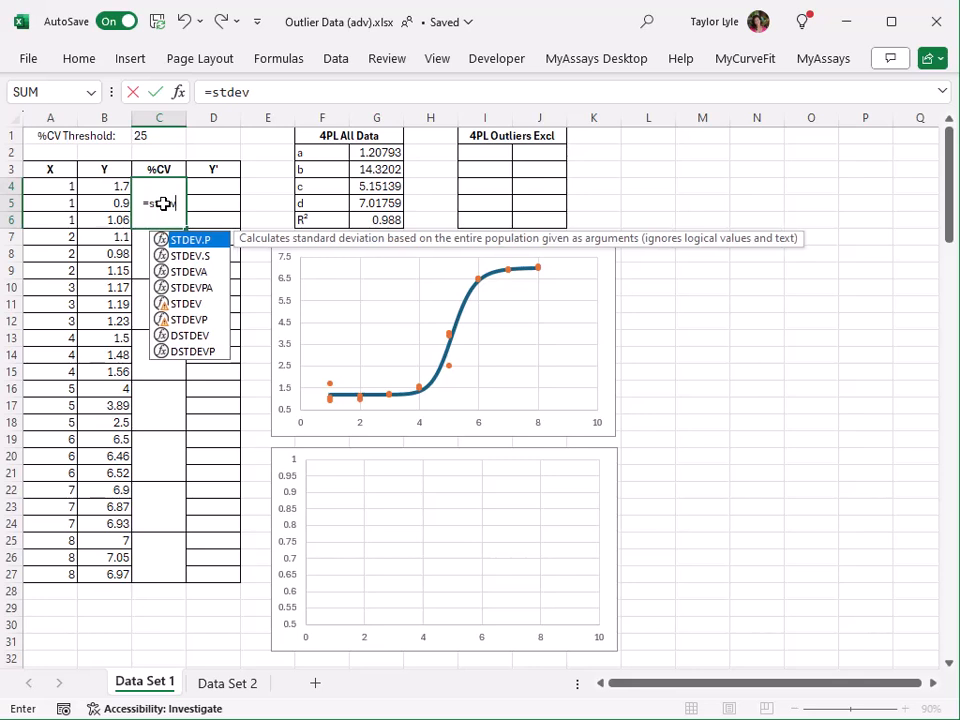
type("(")
left_click_drag(124, 186, 103, 219)
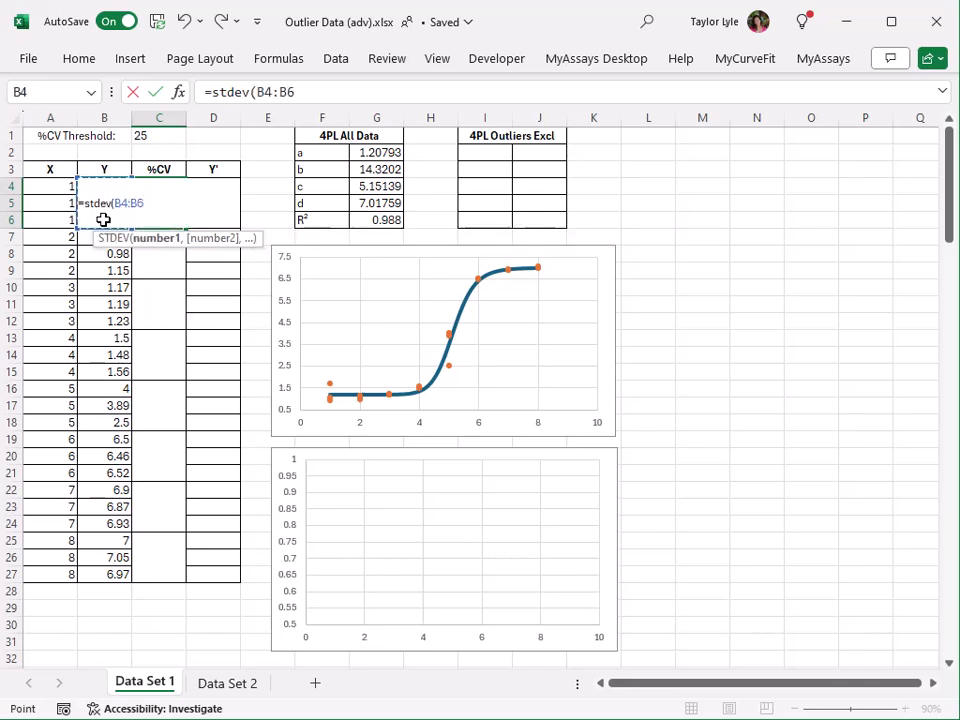
type(")/average")
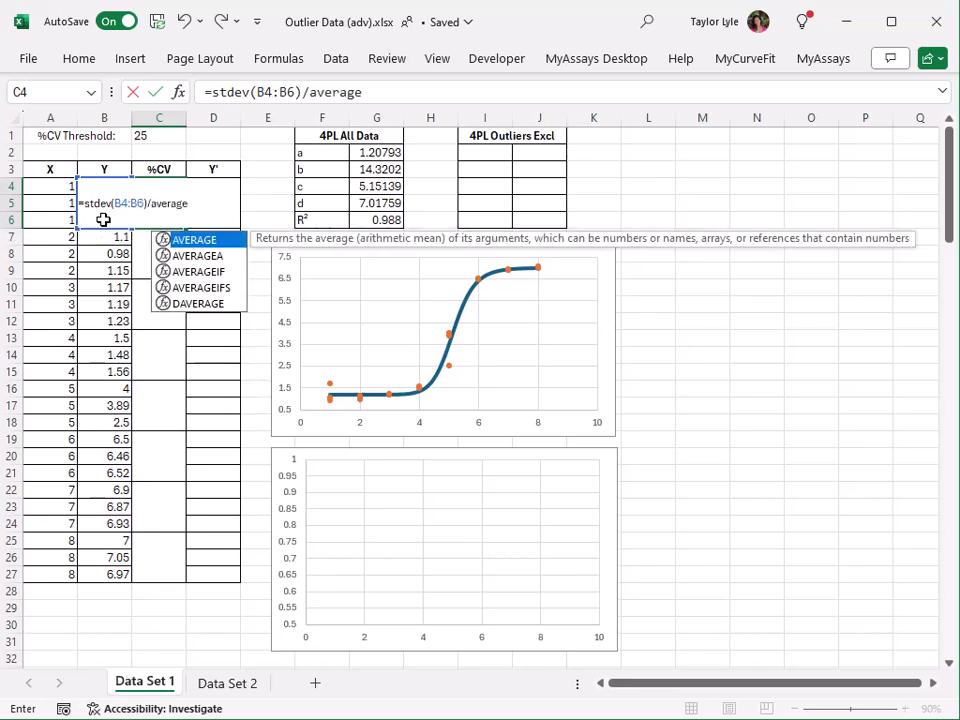
type("(B4:B6)*100")
key("Return")
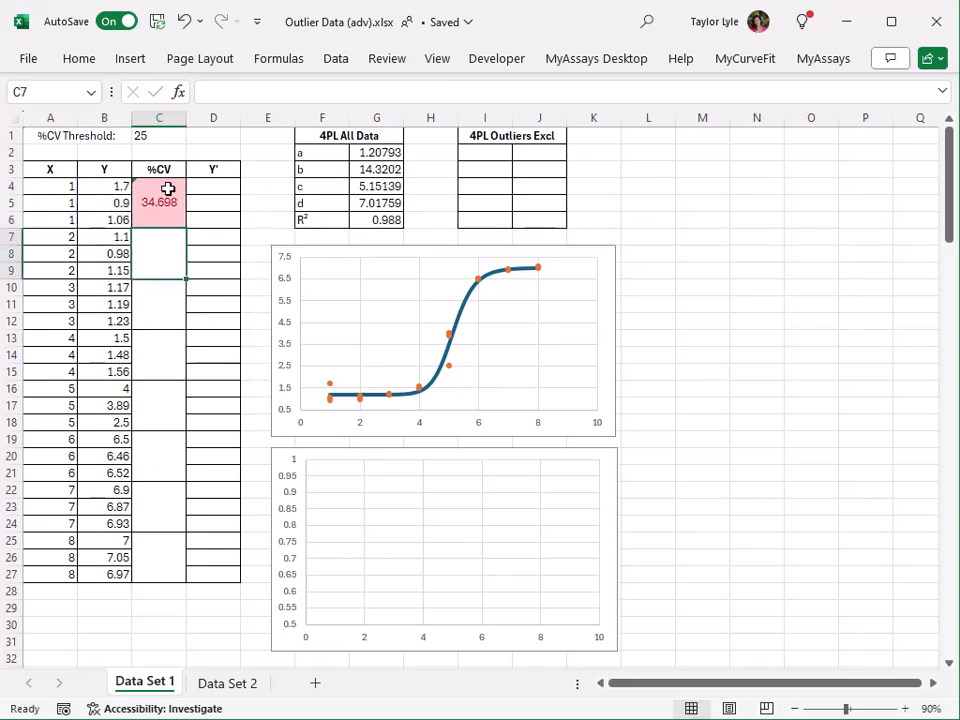
Copy the %CV formula from C4 to the remaining replicate groups, C7 through C27
left_click(168, 189)
key("ctrl+c")
left_click_drag(158, 237, 155, 553)
key("ctrl+v")
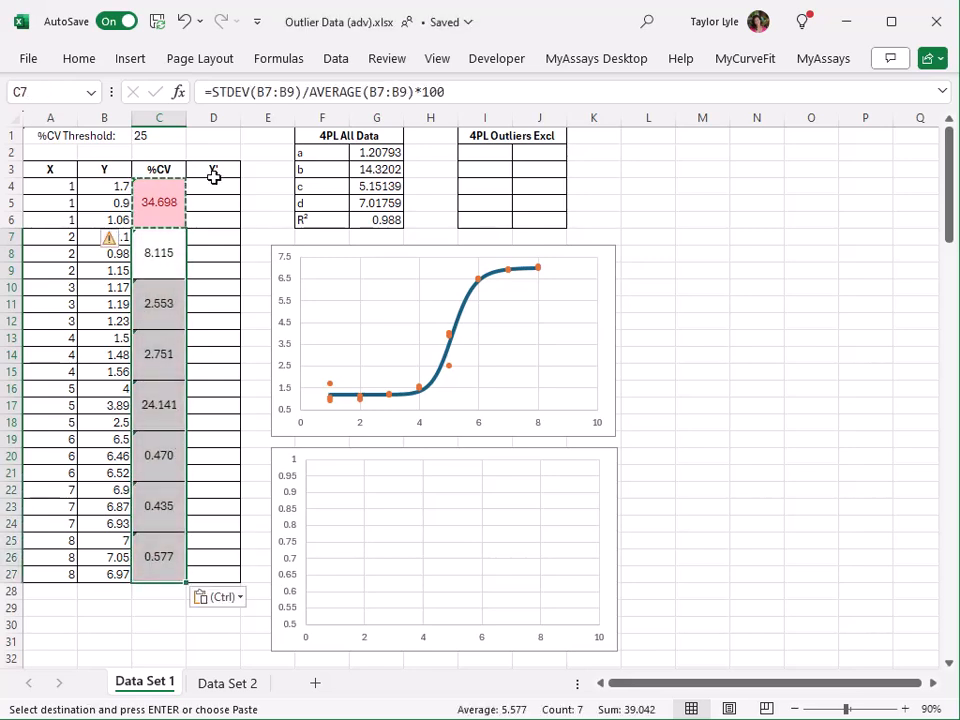
left_click(213, 170)
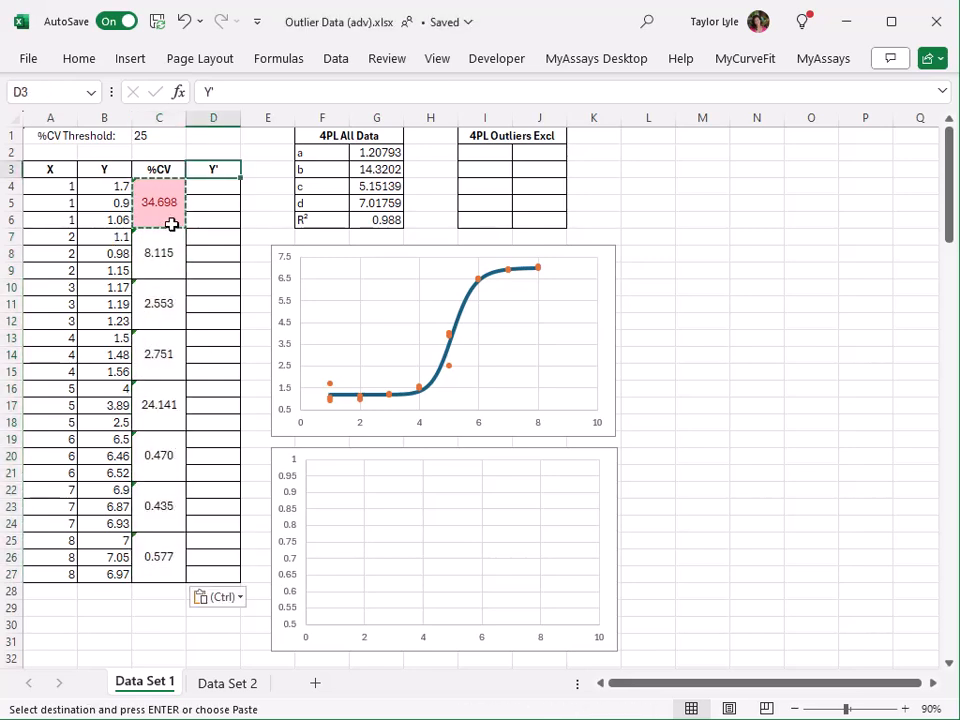
key("Escape")
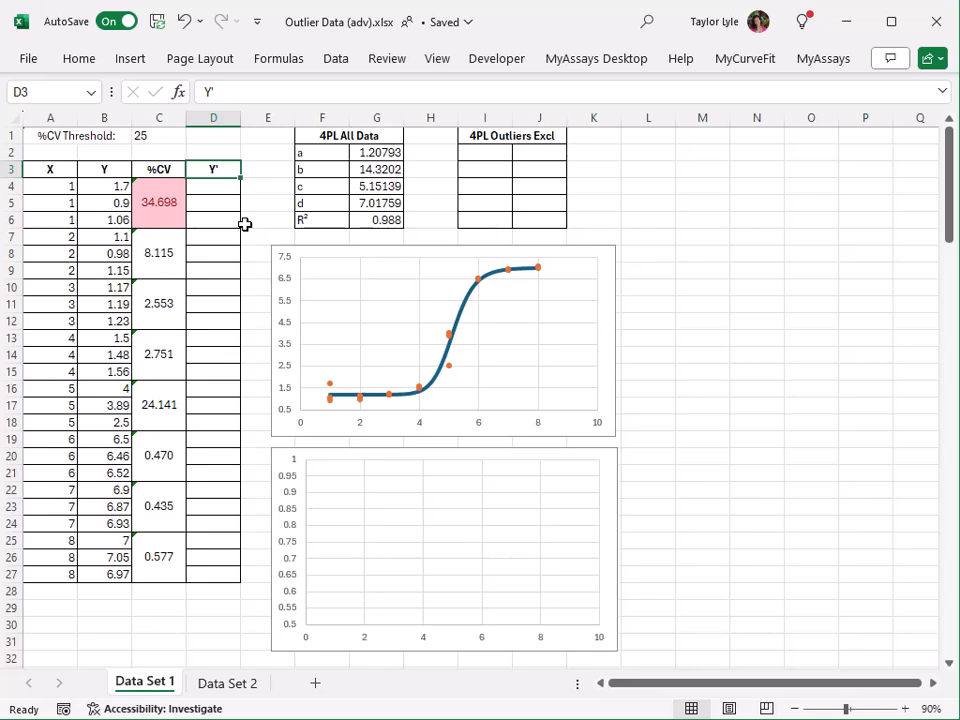
Enter =IF(C4<$C$1,B4,"") in D4 to keep the Y value only when its %CV is below the threshold
key("Return")
type("=if(")
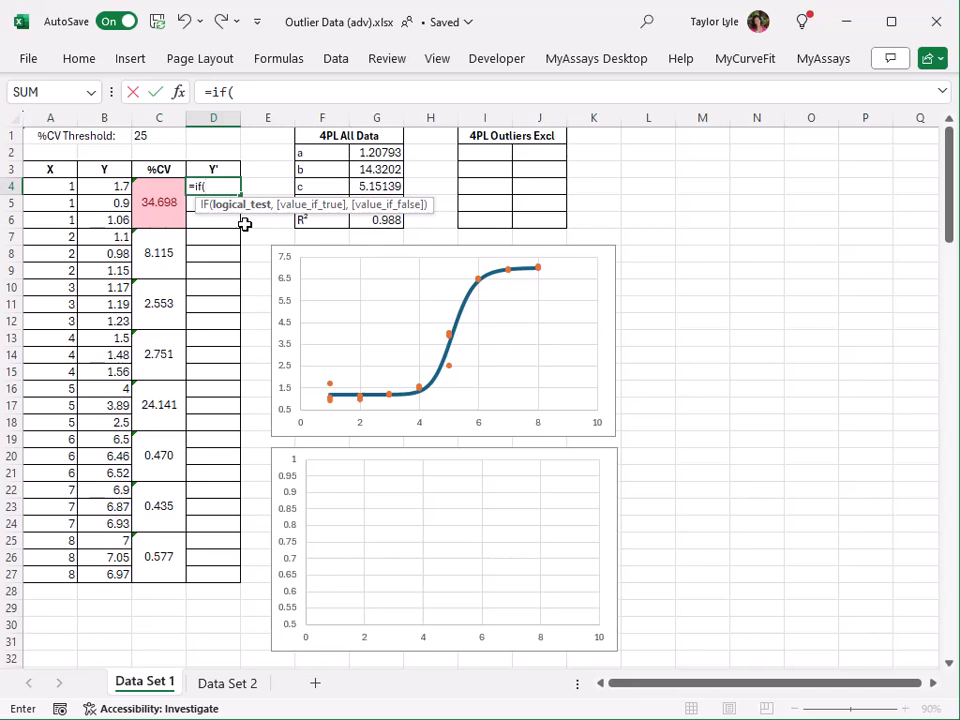
left_click(161, 193)
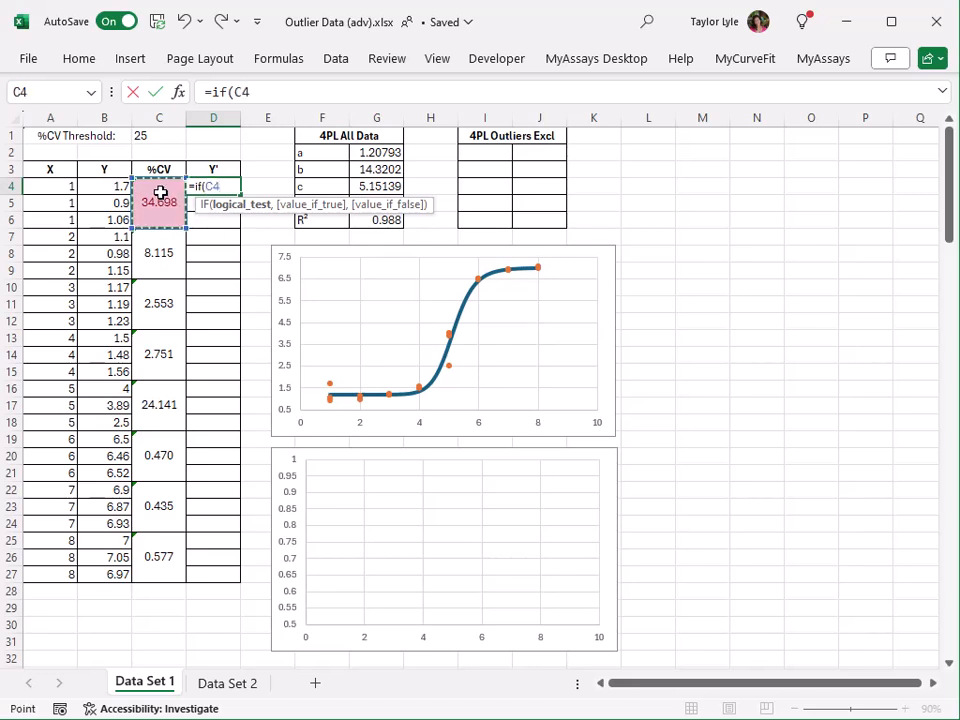
type("<")
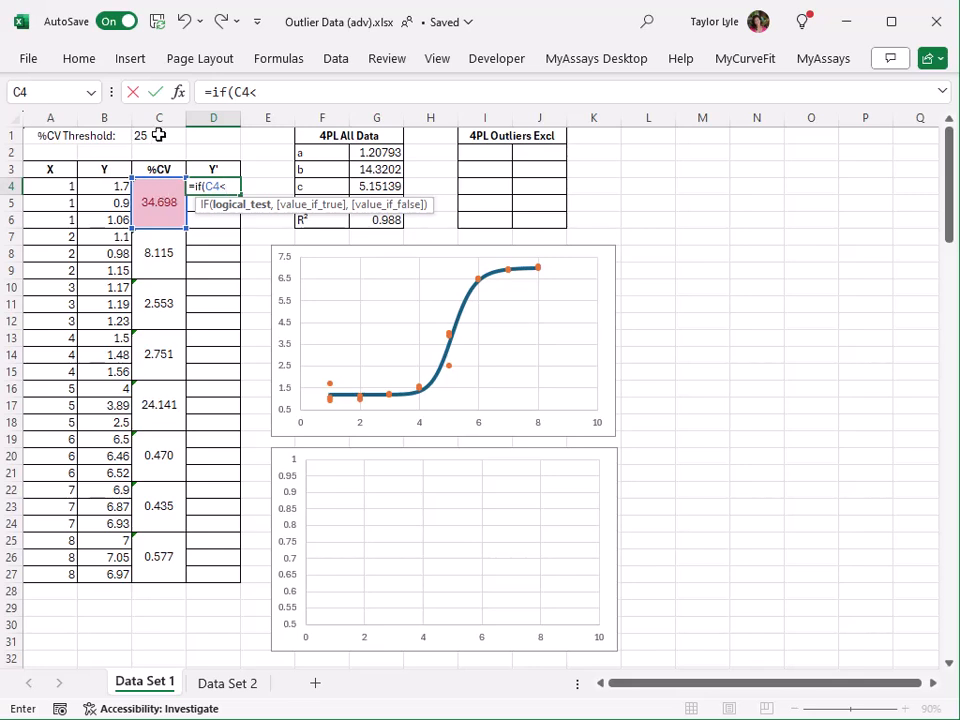
left_click(158, 135)
key("F4")
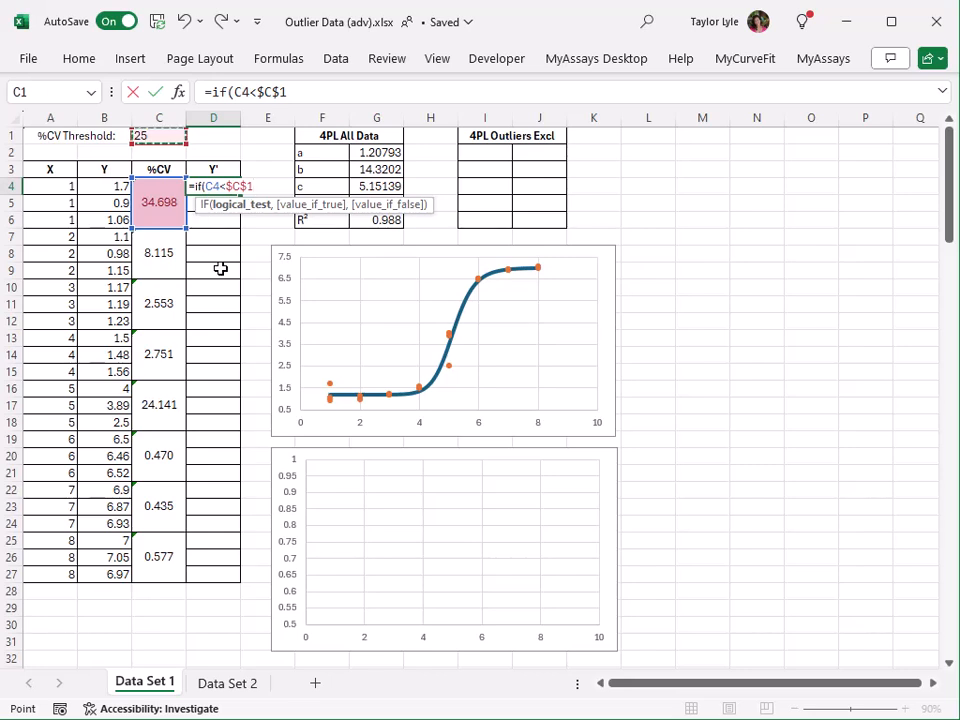
type(",")
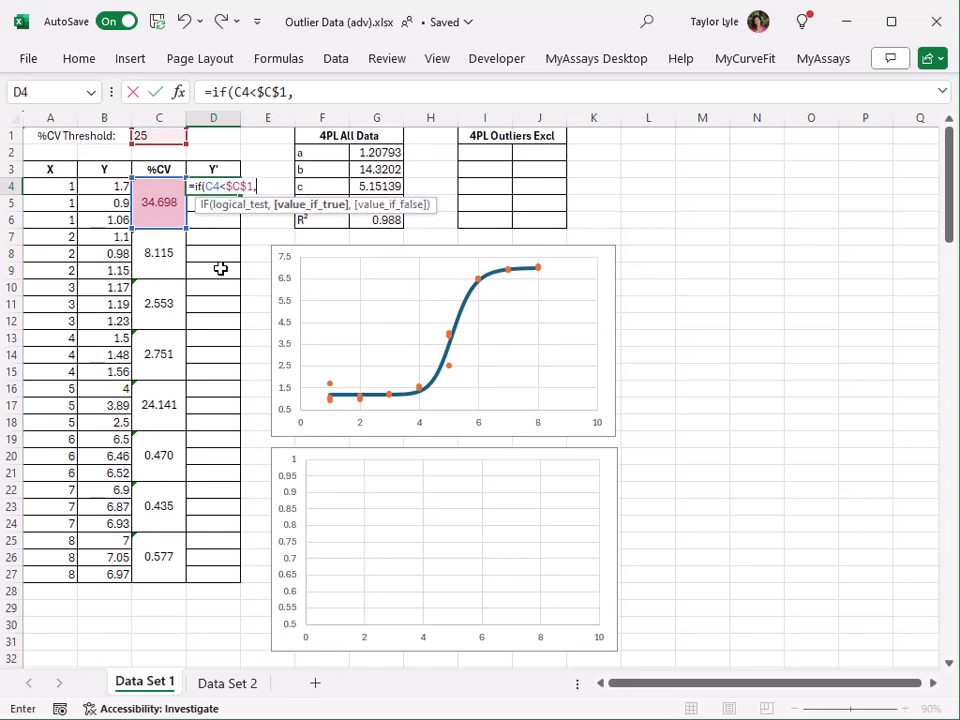
left_click(117, 187)
type(",")
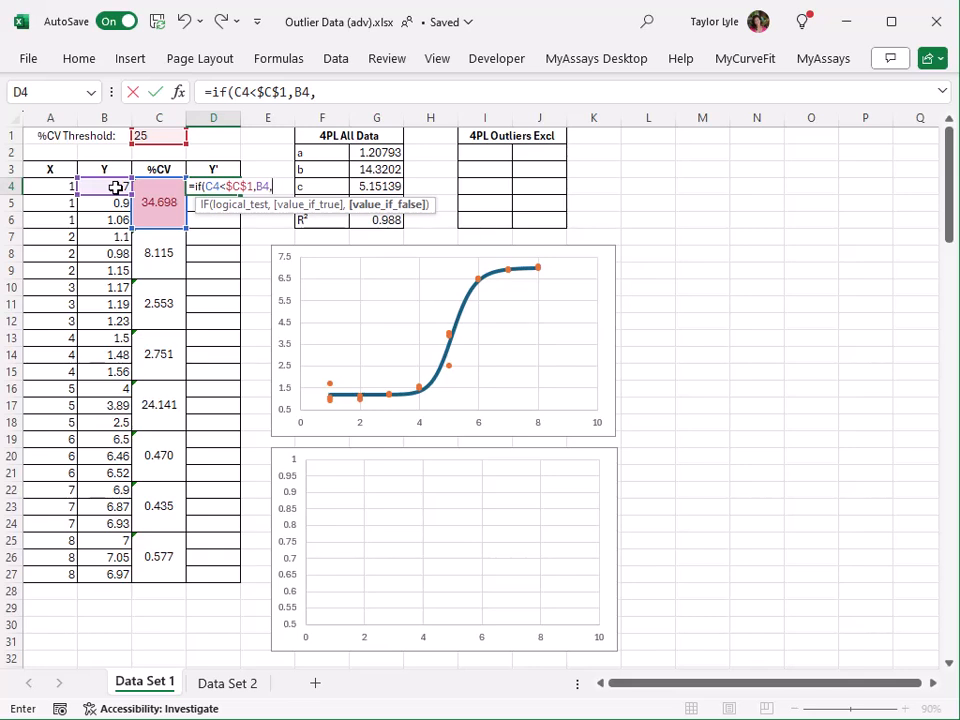
type("\"\")")
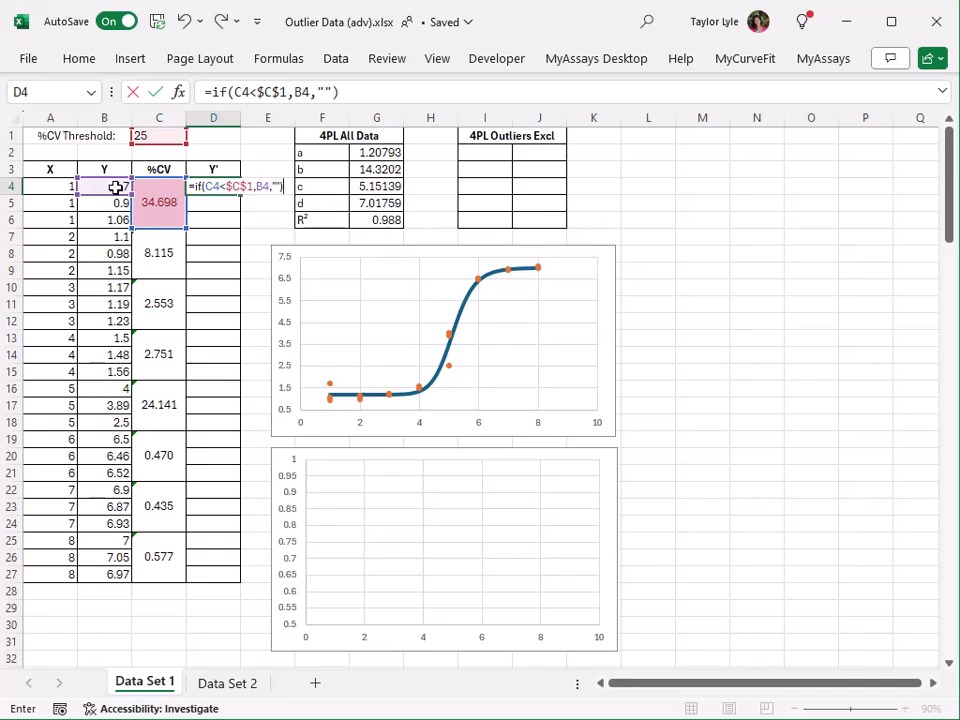
key("Return")
Copy the Y' formula from D4 to D5:D27
key("Up")
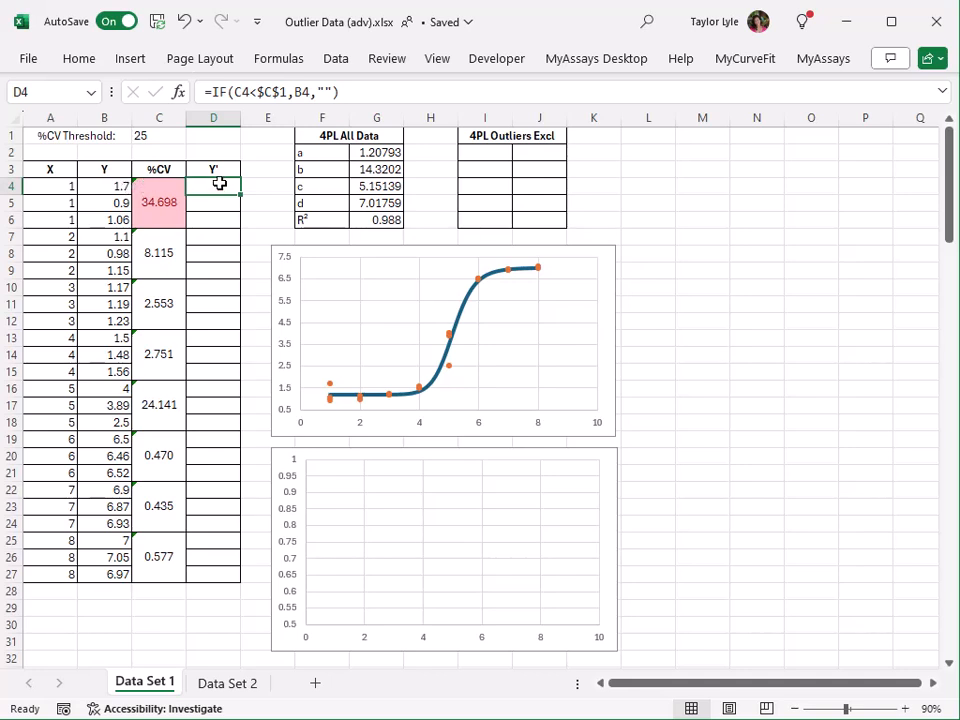
key("ctrl+c")
left_click_drag(199, 203, 205, 574)
key("Return")
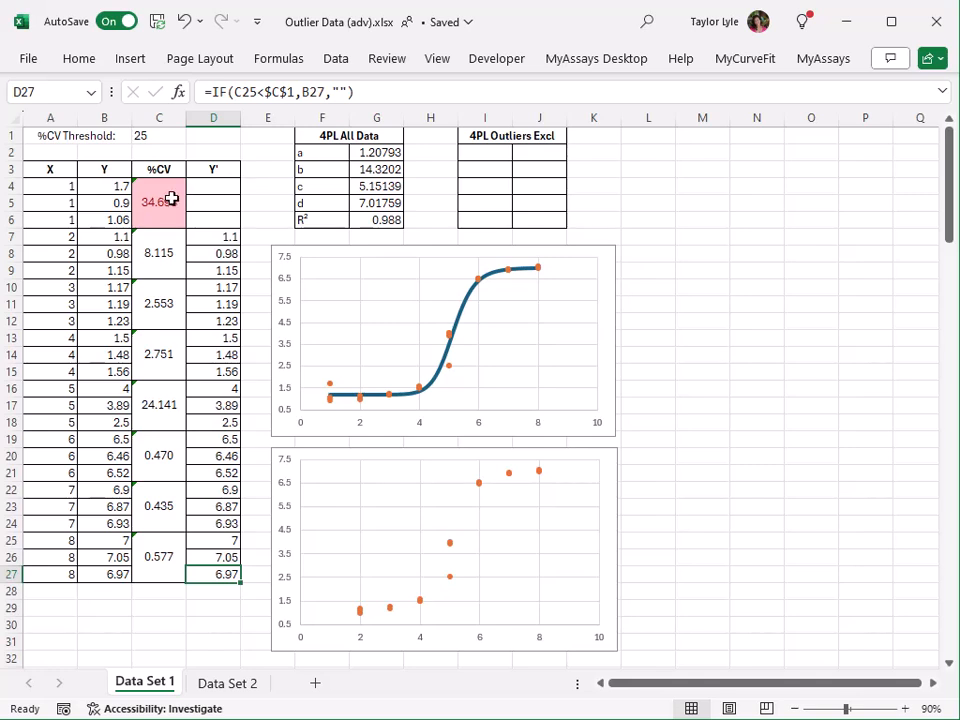
Set the %CV threshold in C1 to 15
left_click(167, 140)
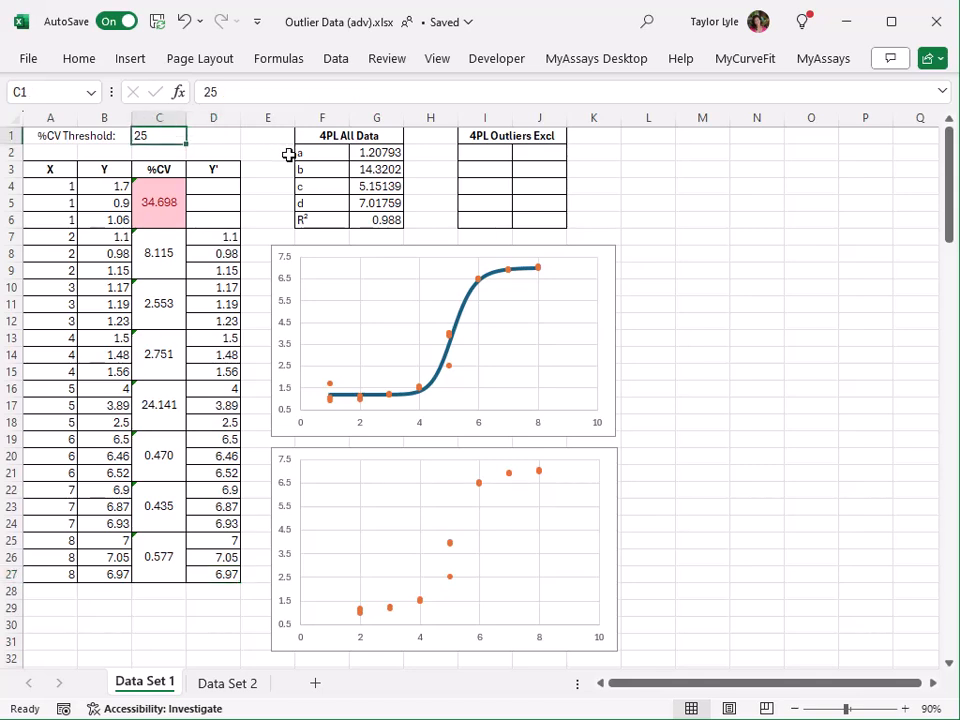
type("15")
key("Return")
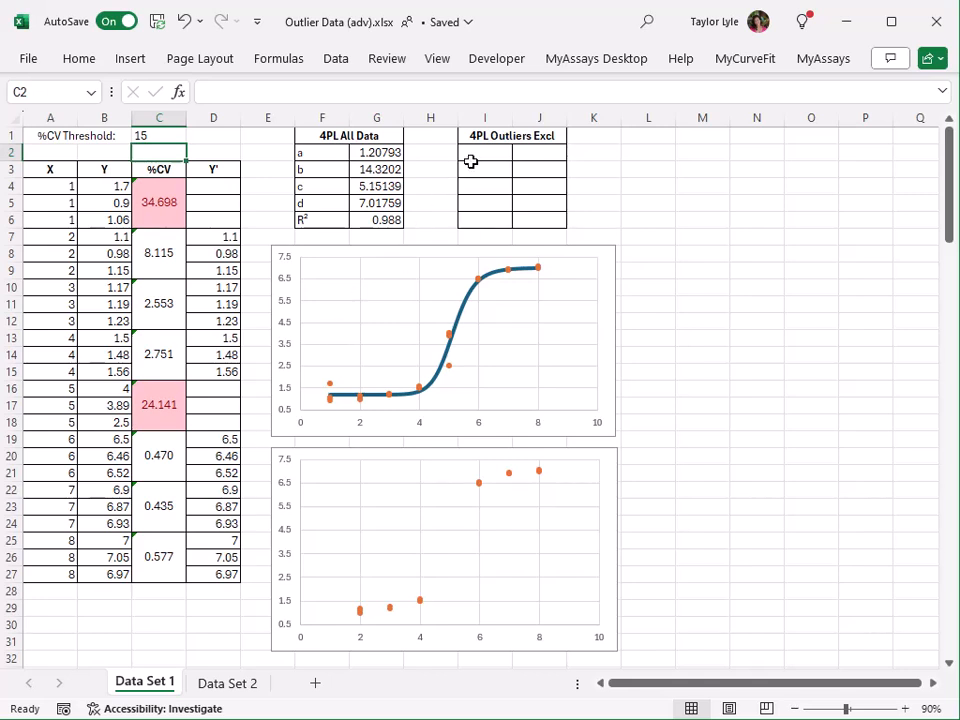
Fit the outlier-excluded data in I2:J6 with the array formula =MyCurveFit.4PL(A4:A27,D4:D27)
left_click_drag(491, 153, 527, 218)
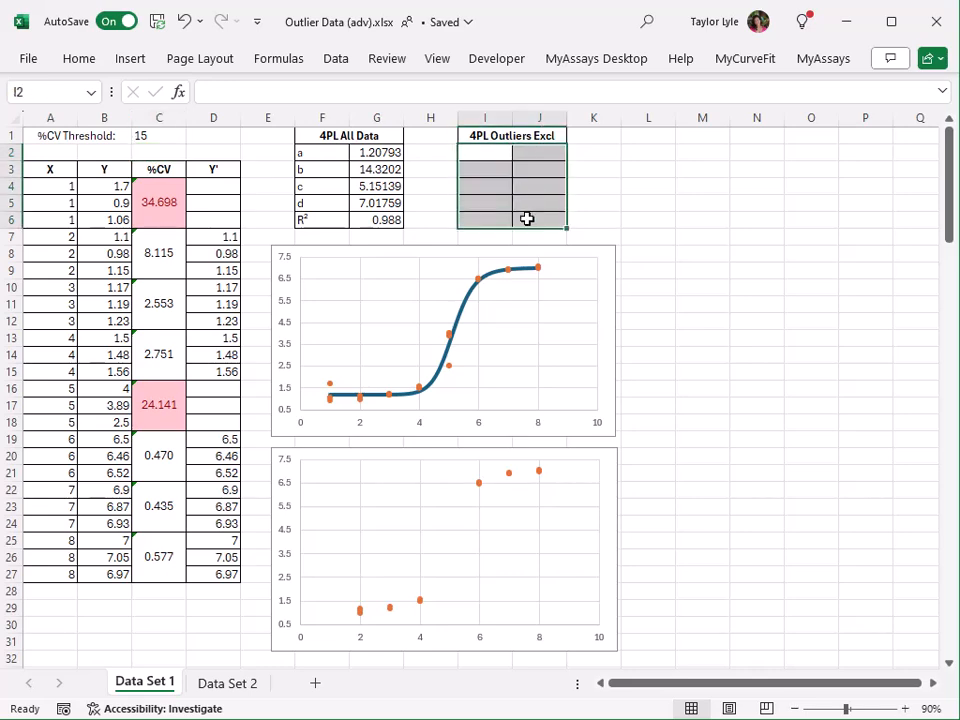
type("=mycu")
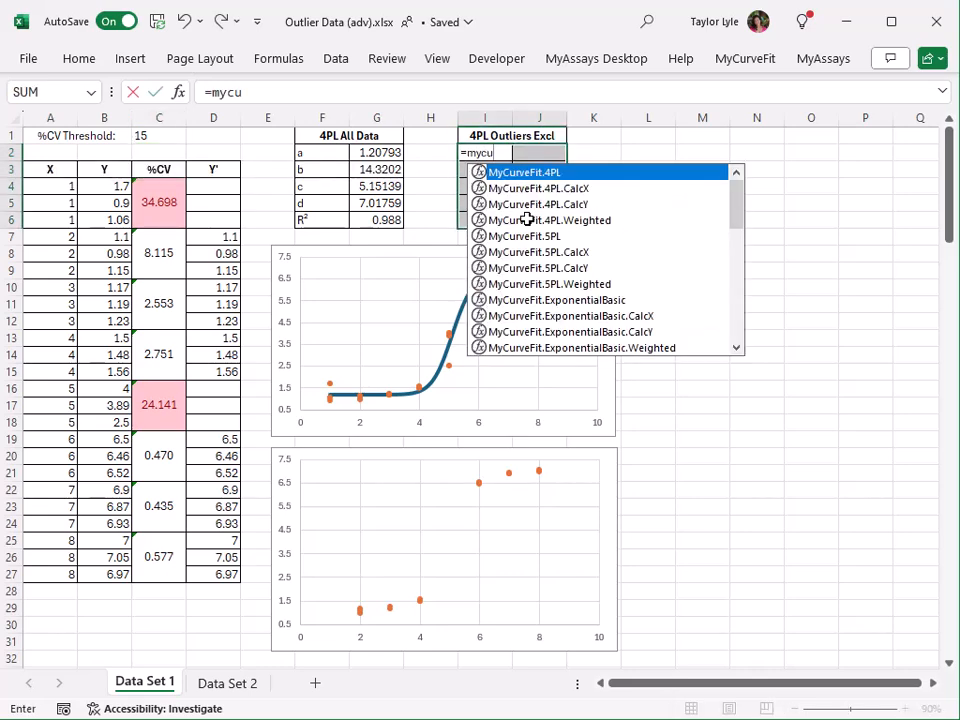
double_click(538, 174)
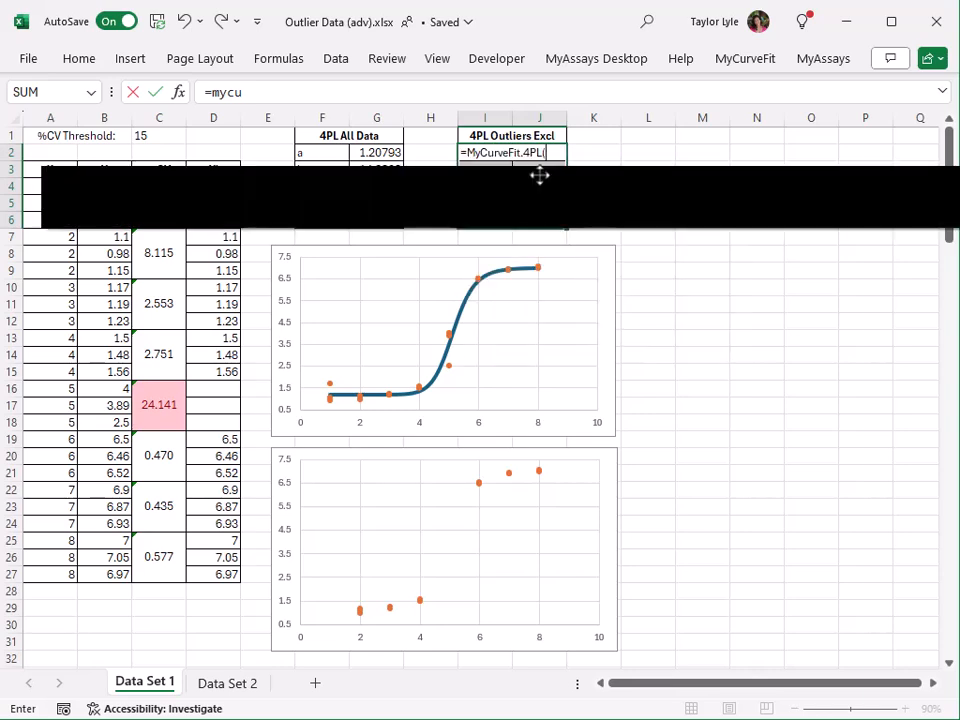
left_click_drag(40, 186, 54, 573)
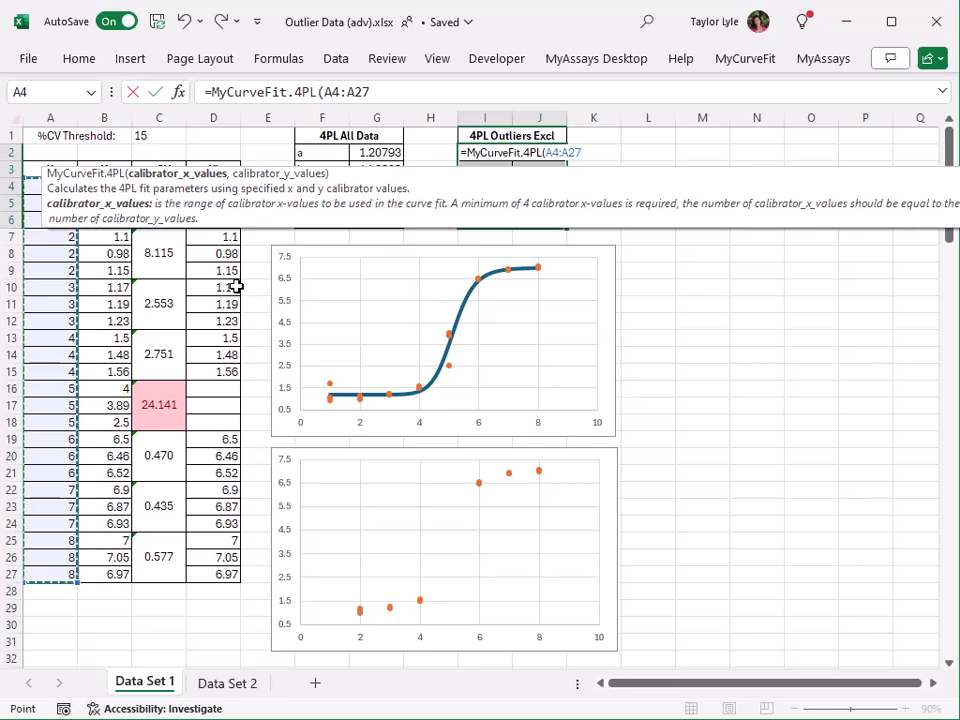
type(",")
left_click_drag(213, 186, 213, 574)
type(")")
key("ctrl+shift+Return")
left_click(431, 218)
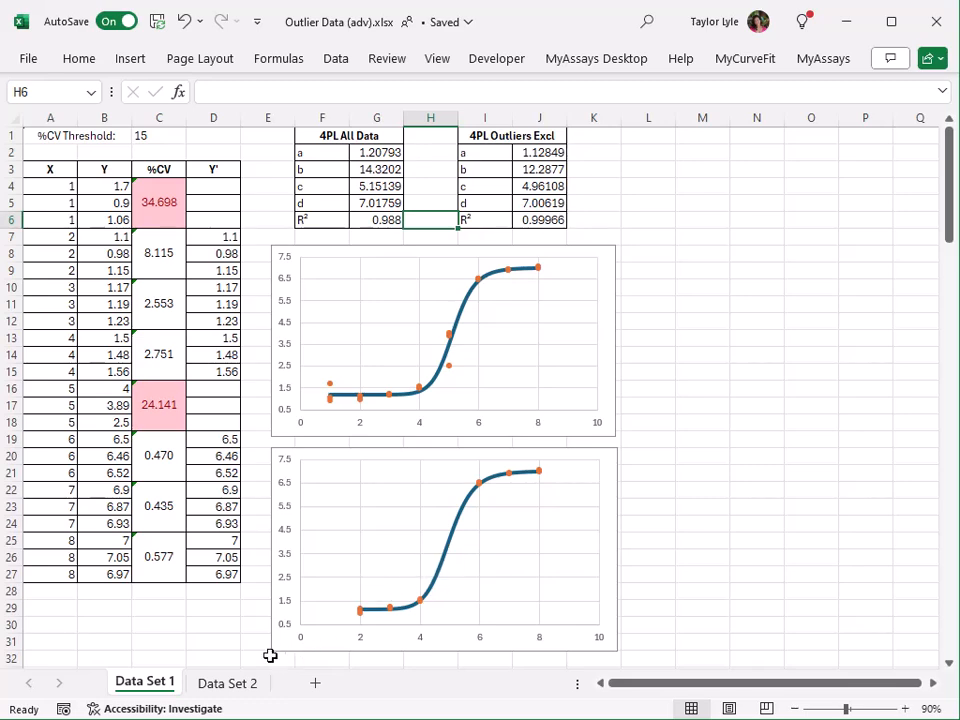
On the Data Set 2 sheet, calculate the first replicate group's average in D3 with =AVERAGE(B3:B5)
left_click(228, 684)
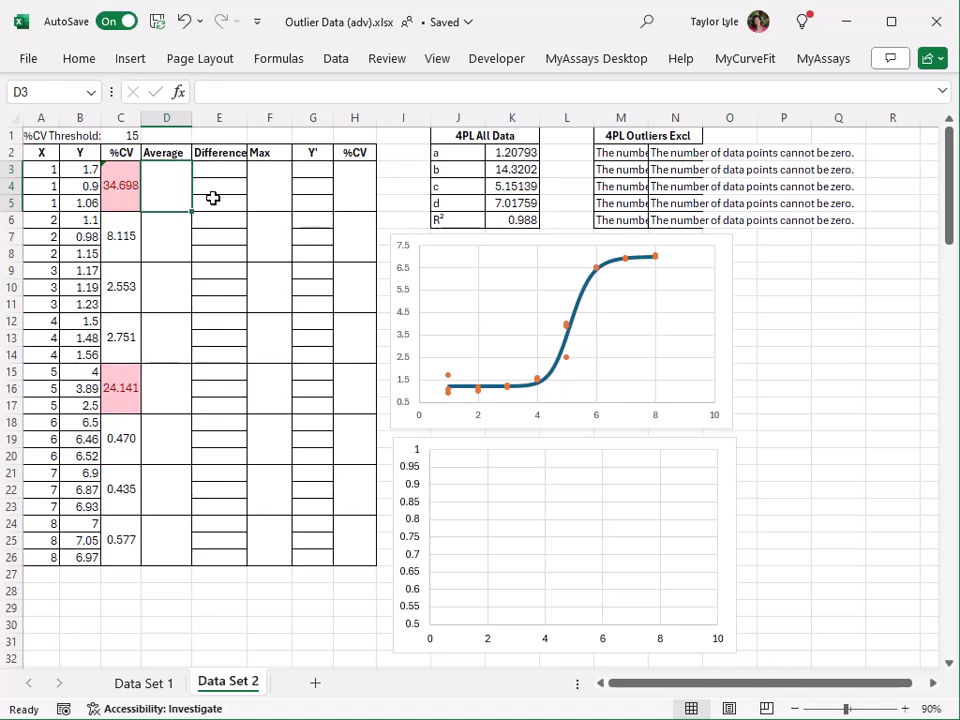
type("=average(")
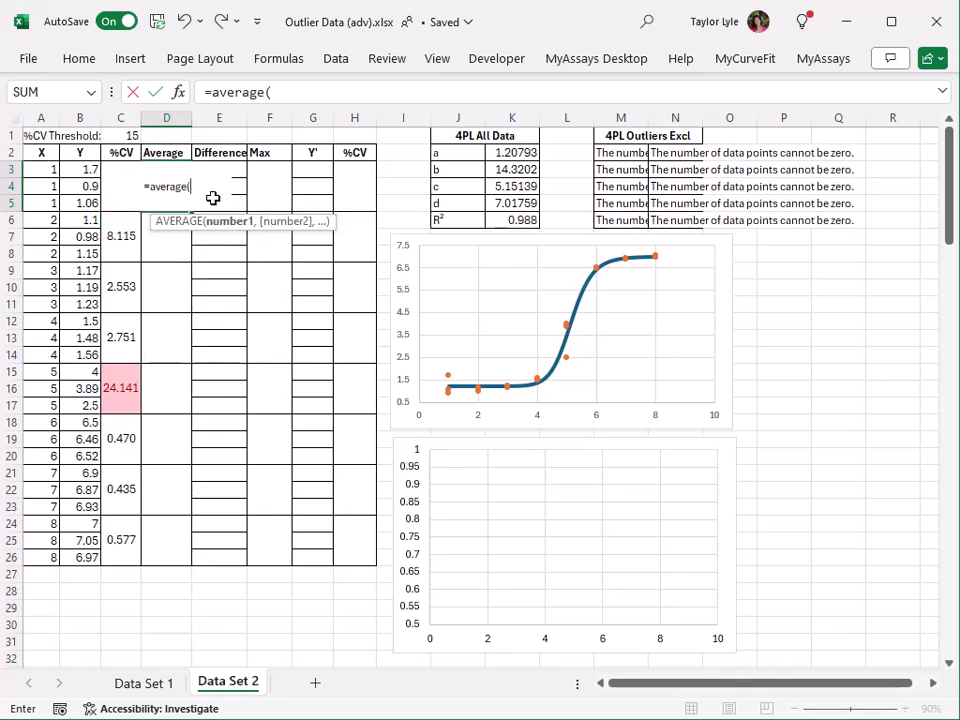
left_click_drag(82, 170, 87, 201)
key("Return")
Copy the average formula from D3 to the remaining replicate groups, D6 through D26
key("Up")
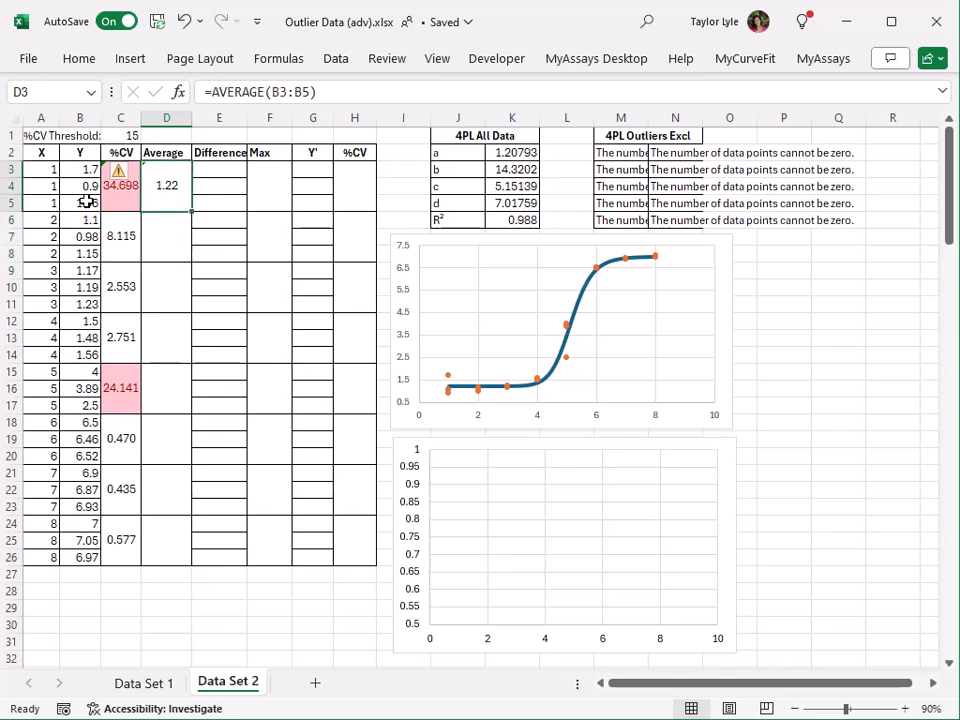
key("ctrl+c")
key("Down")
key("shift+Down")
key("shift+Down")
key("shift+Down")
key("shift+Down")
key("shift+Down")
key("shift+Down")
key("ctrl+v")
key("Escape")
Calculate the first replicate's absolute difference from its group average in E3 with =ABS(D3-B3)
key("Up")
key("Right")
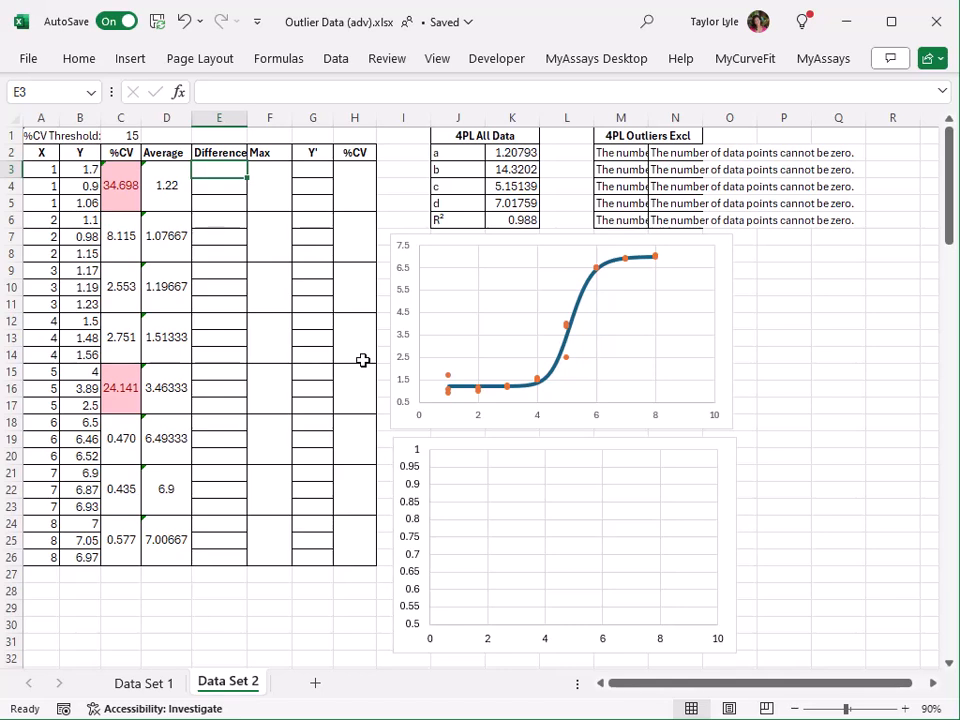
type("=abs(")
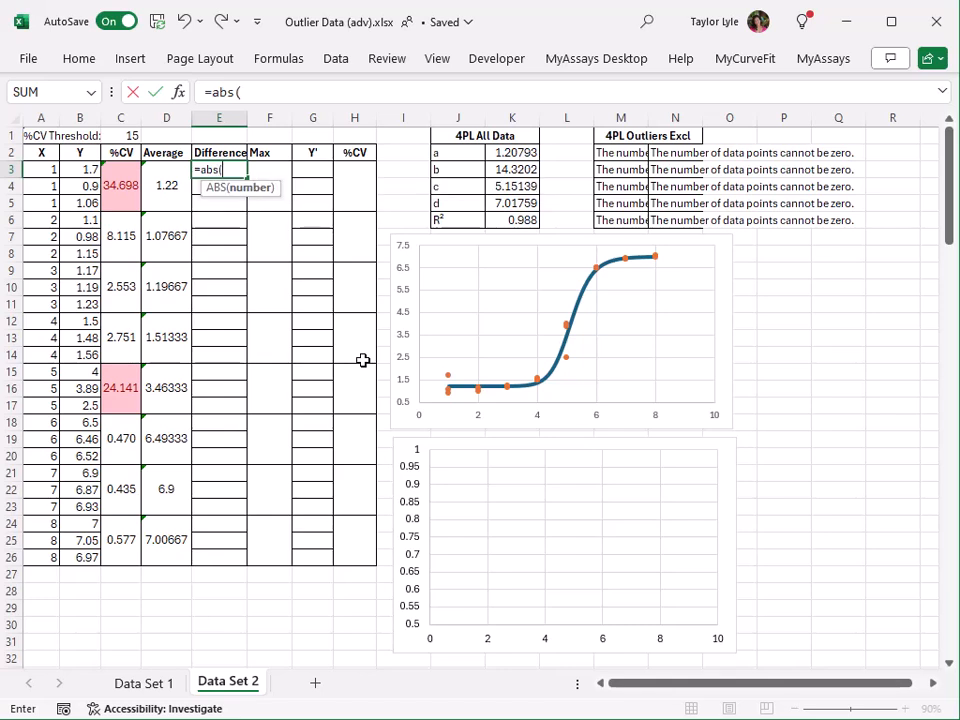
left_click(163, 185)
type("-")
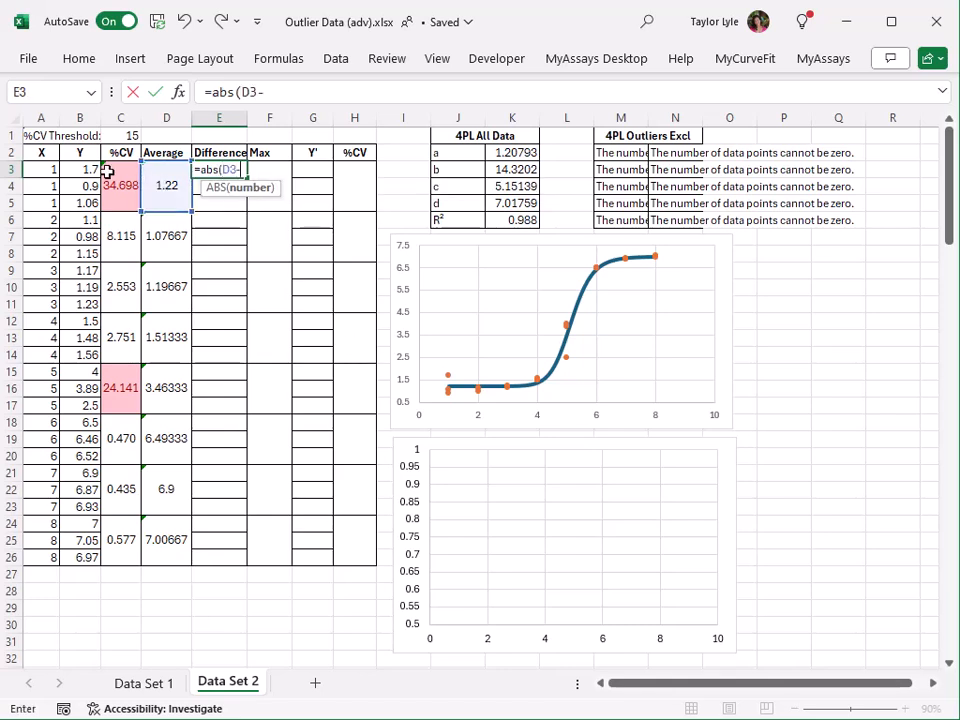
left_click(93, 169)
type(")")
key("Return")
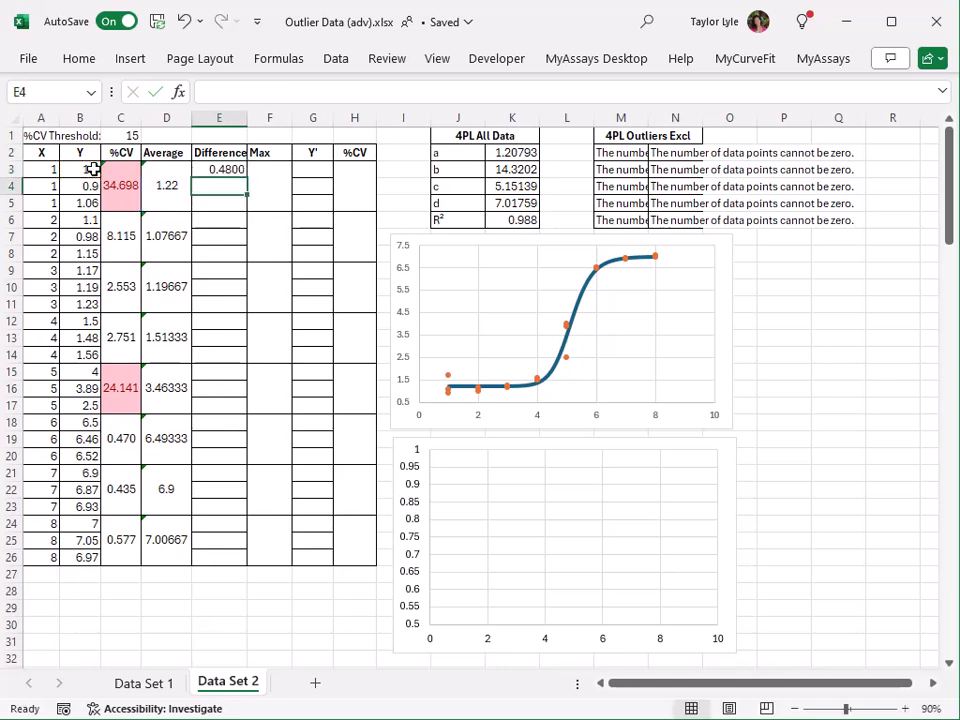
Copy the Difference formula from E3 to E4:E26
left_click(223, 169)
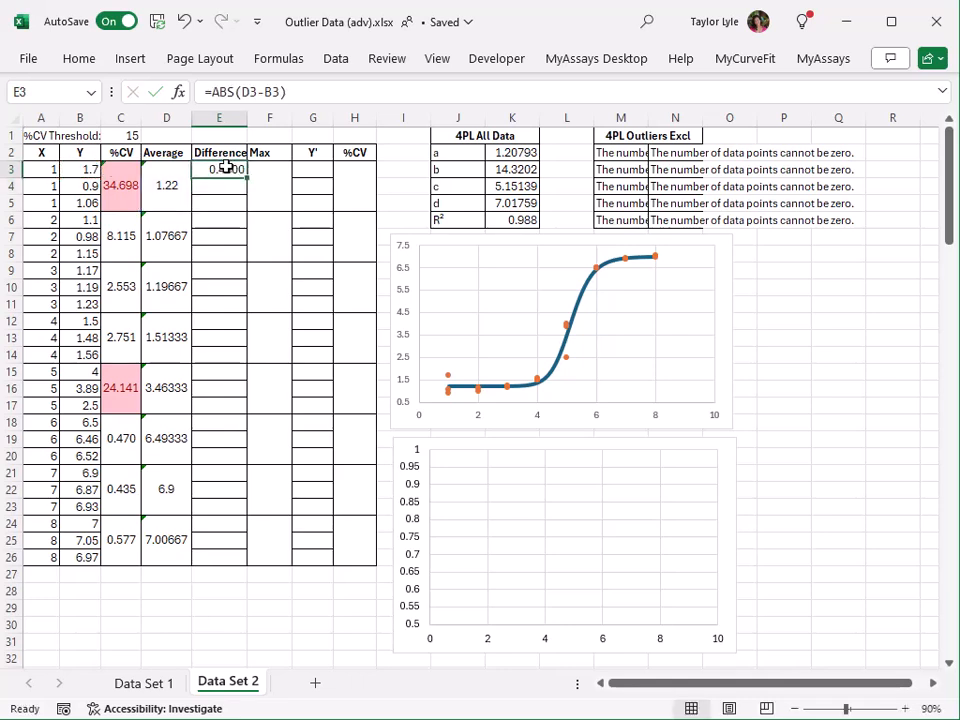
key("ctrl+c")
mouse_move(223, 184)
left_mouse_down()
mouse_move(214, 431)
mouse_move(223, 553)
left_mouse_up()
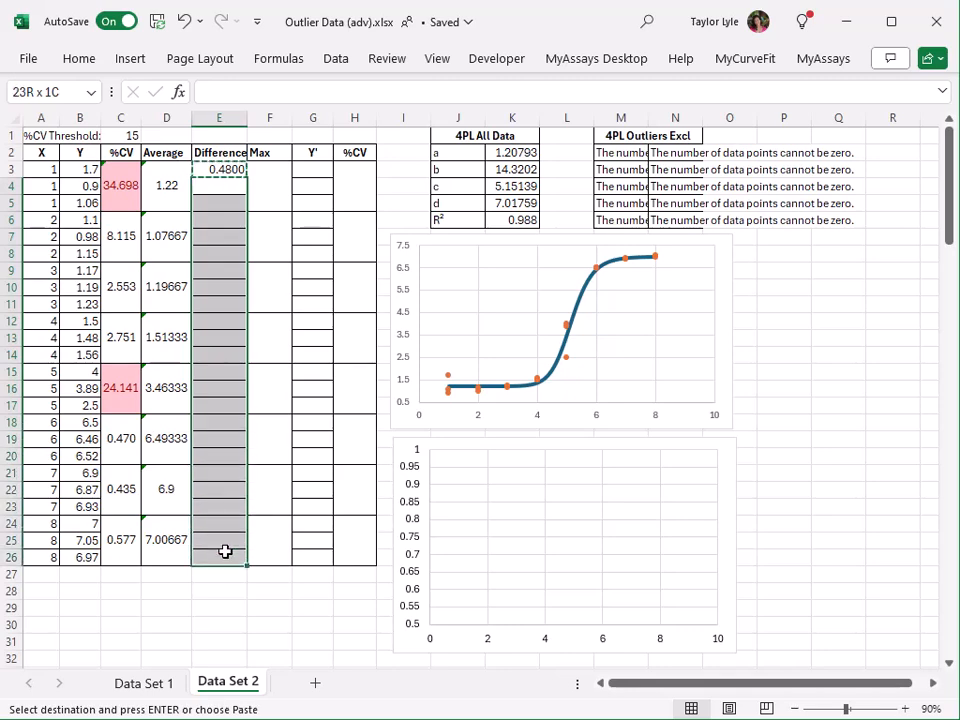
key("Return")
Calculate the first replicate group's largest difference in F3 with =MAX(E3:E5)
left_click(272, 184)
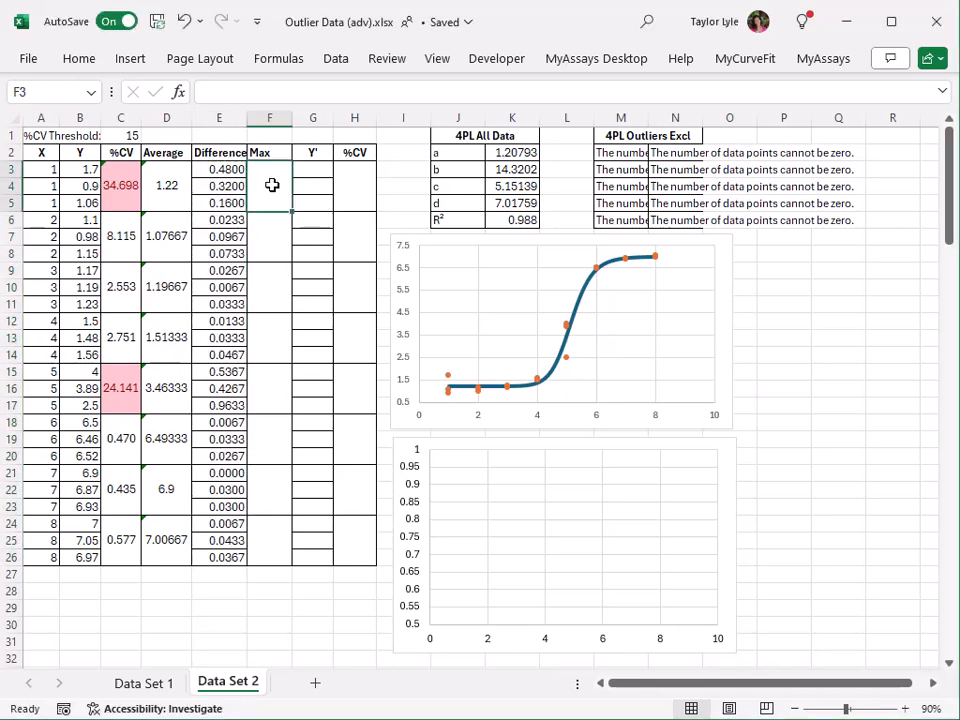
type("=max(")
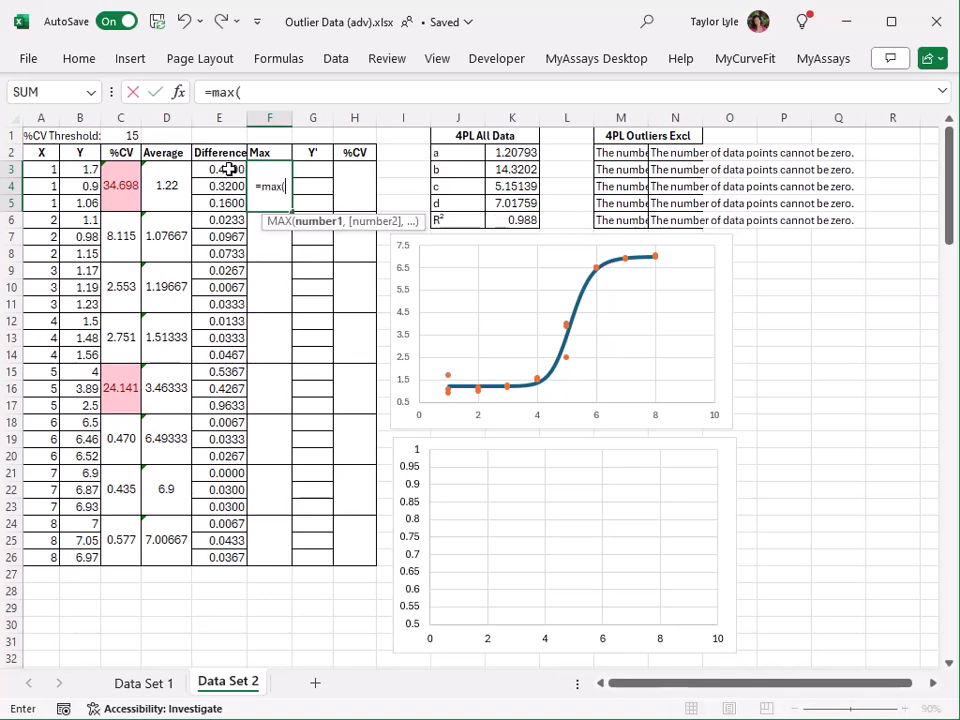
left_click_drag(219, 169, 223, 201)
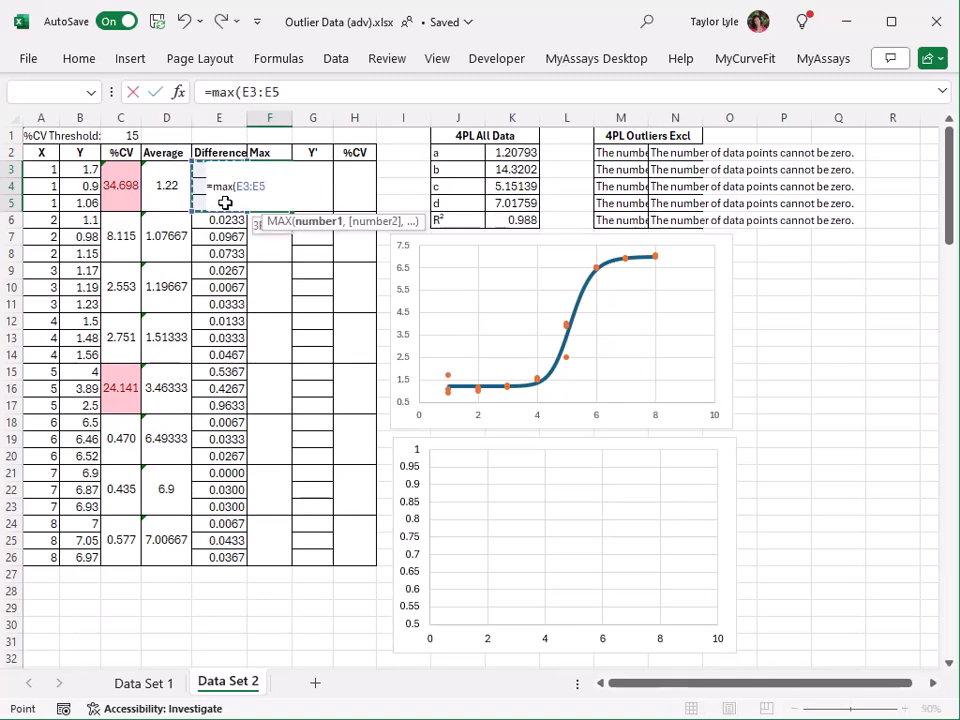
key("Return")
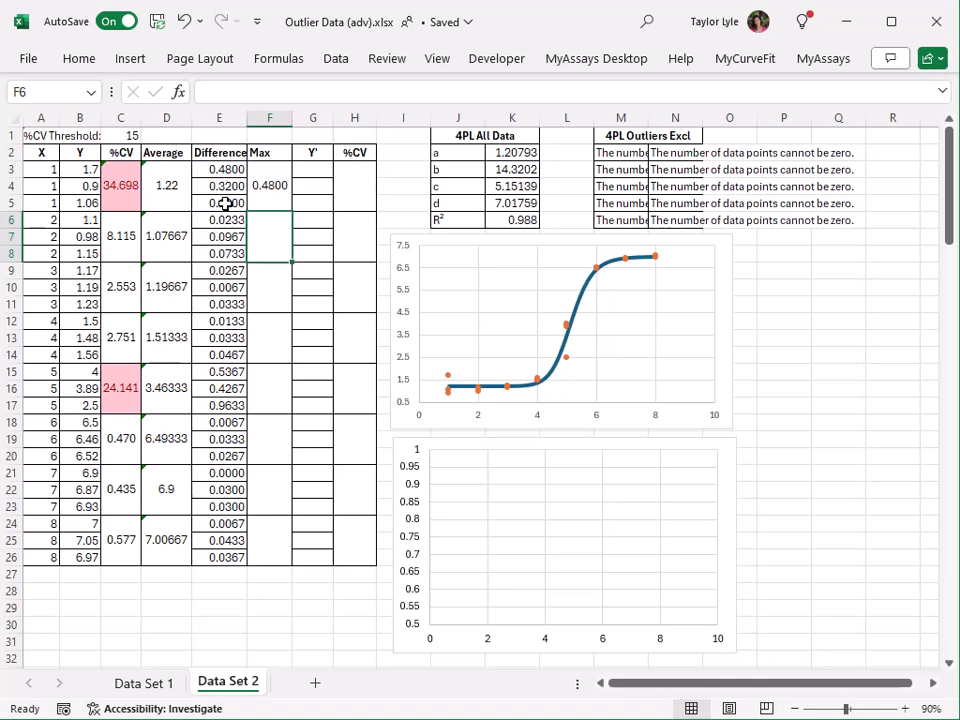
Copy the Max formula from F3 to the remaining replicate groups, F6 through F26
key("Up")
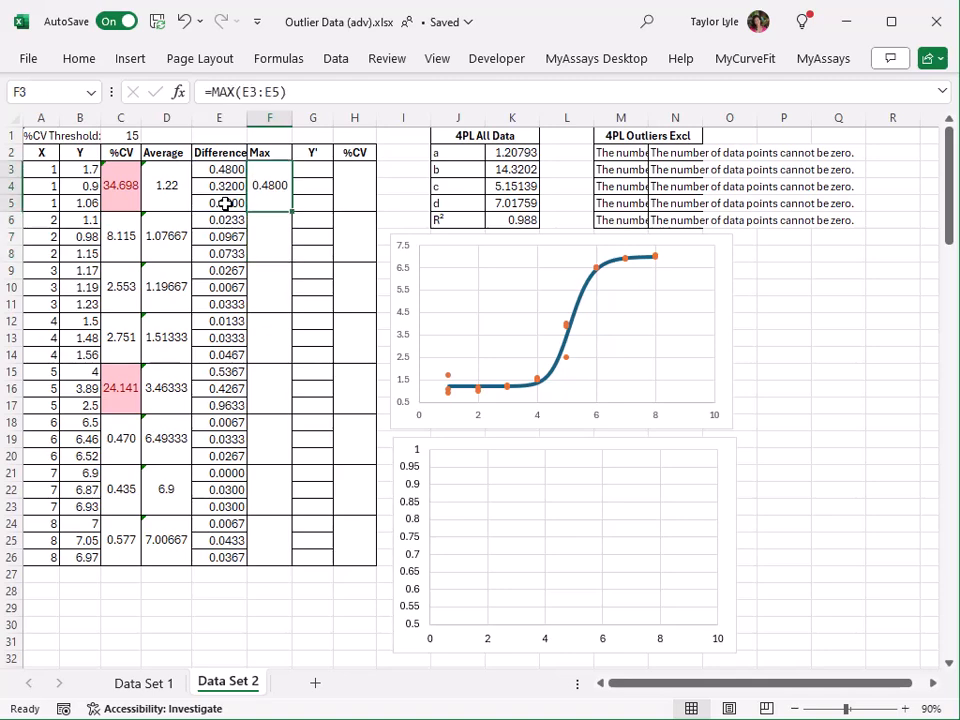
key("ctrl+c")
left_click_drag(269, 219, 269, 557)
key("ctrl+v")
Enter =IF(C3>$C$1,IF(F3=E3,"",B3),B3) in G3 to blank the replicate farthest from the average when %CV exceeds the threshold
left_click(321, 172)
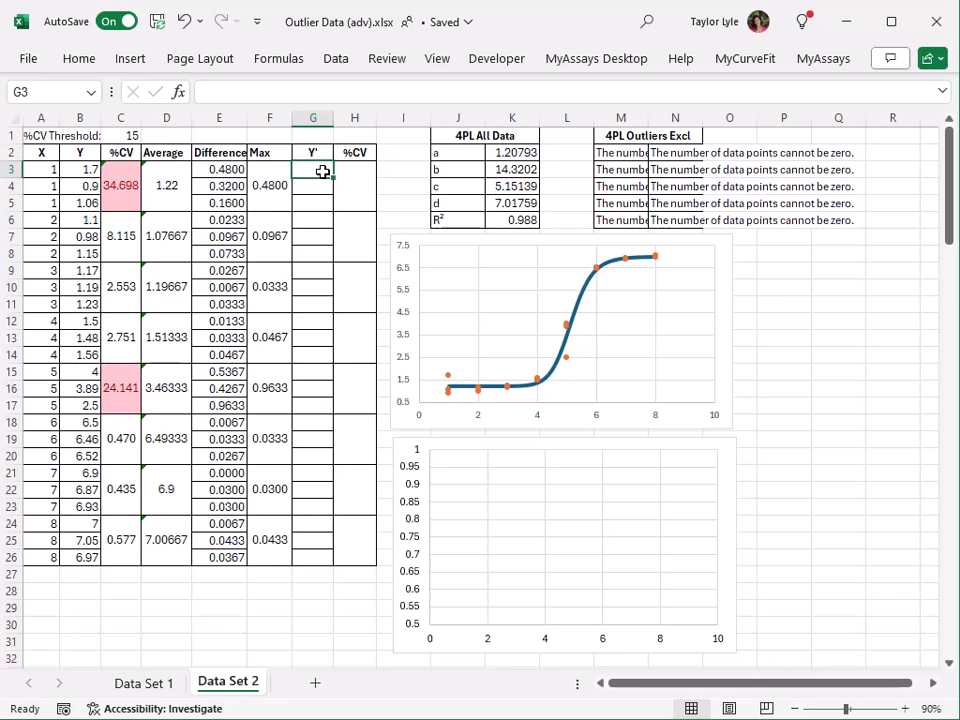
type("=if(")
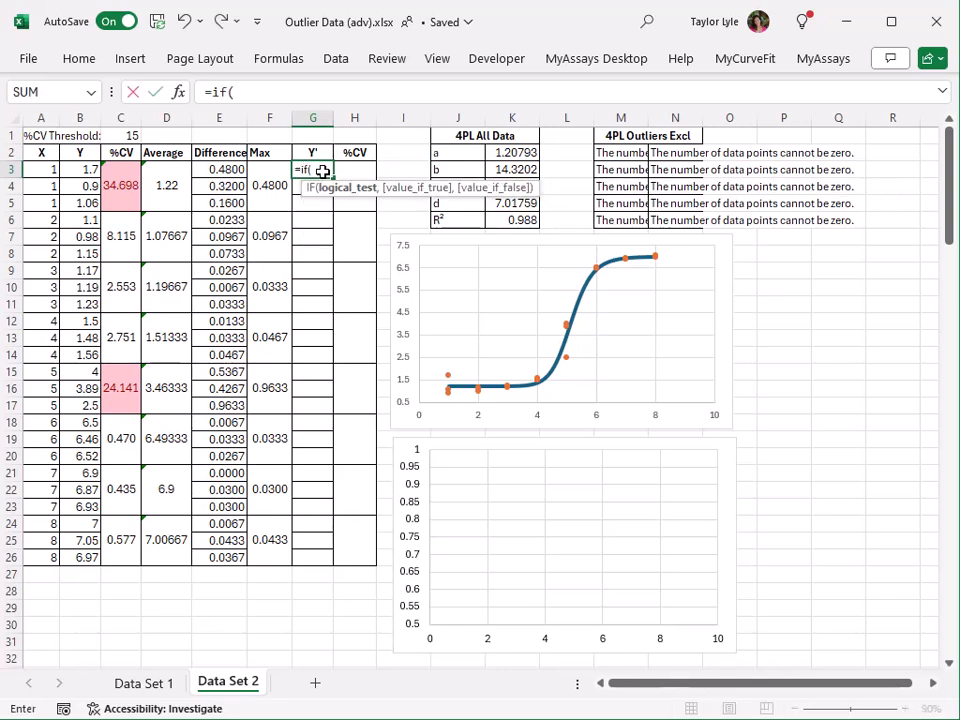
left_click(127, 180)
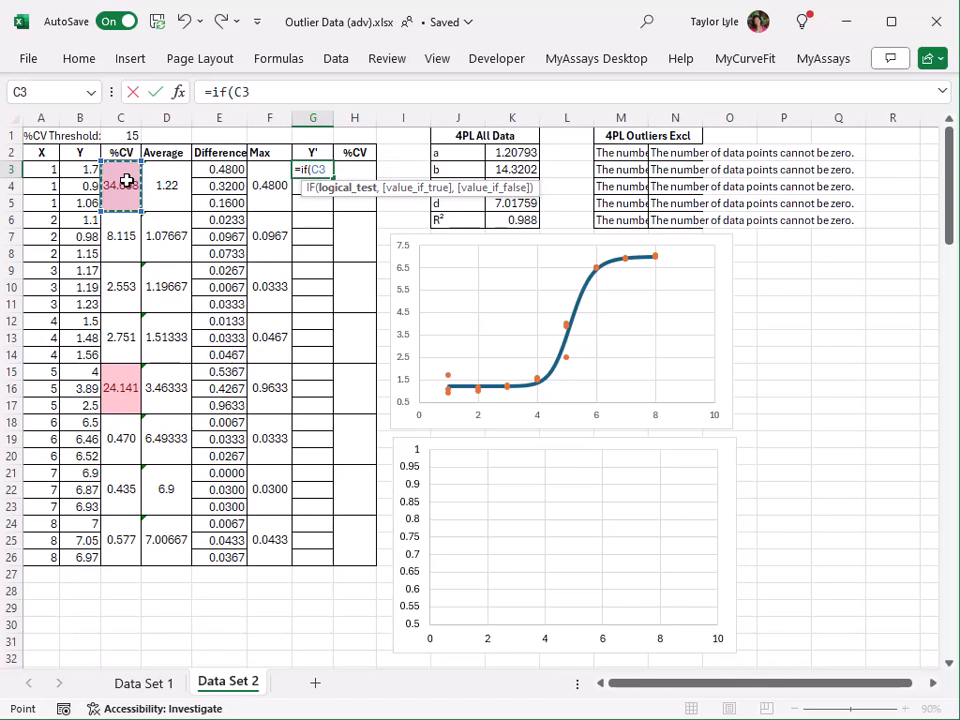
type(">")
left_click(131, 133)
key("F4")
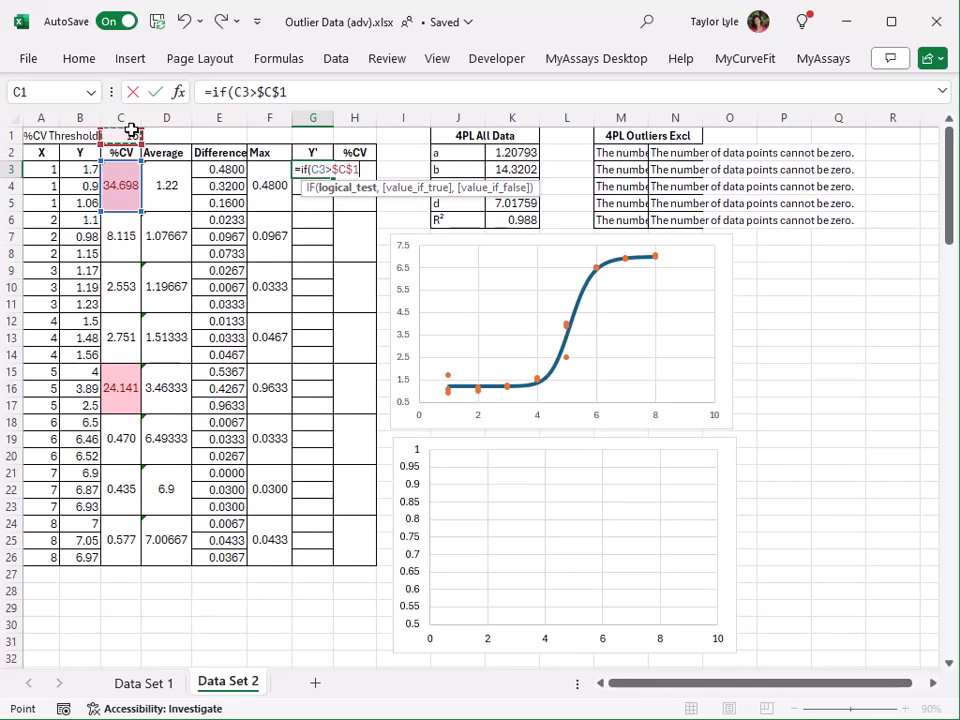
type(",")
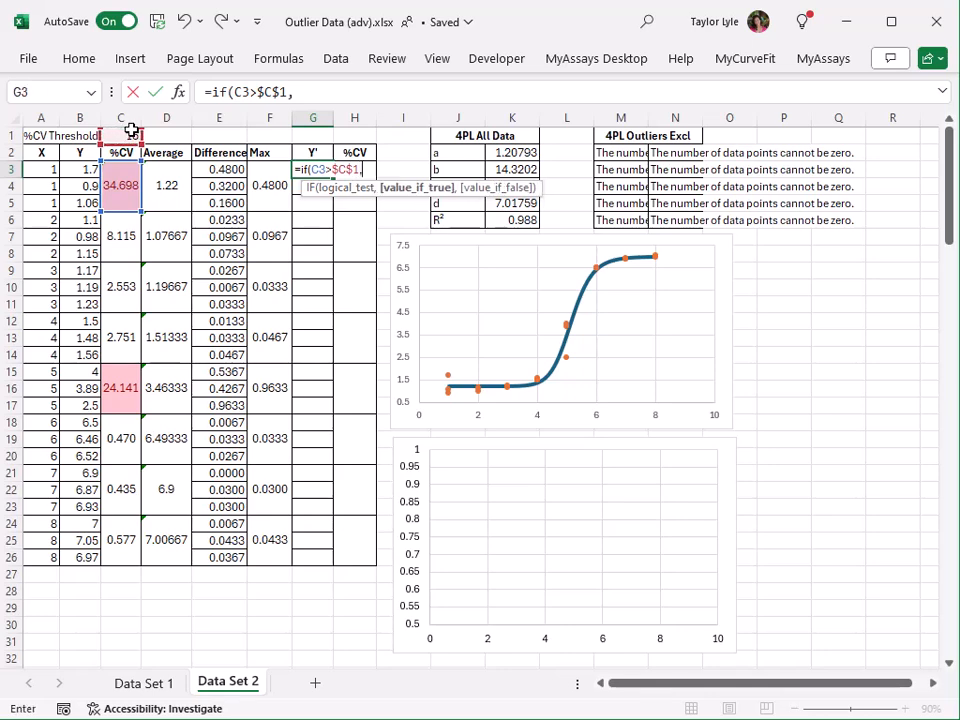
type("if(")
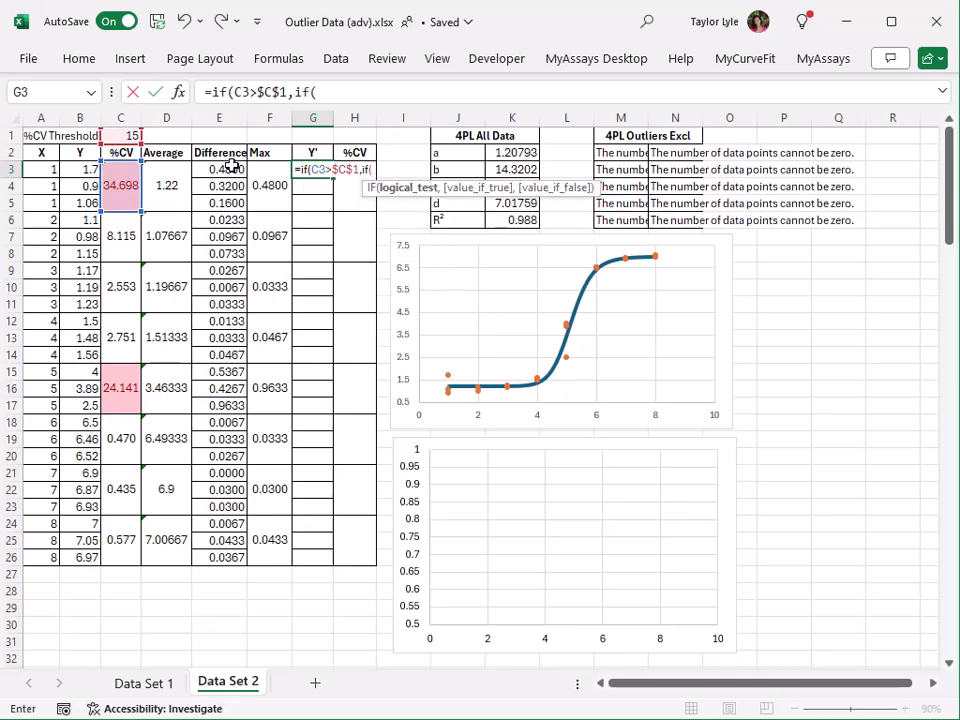
left_click(268, 182)
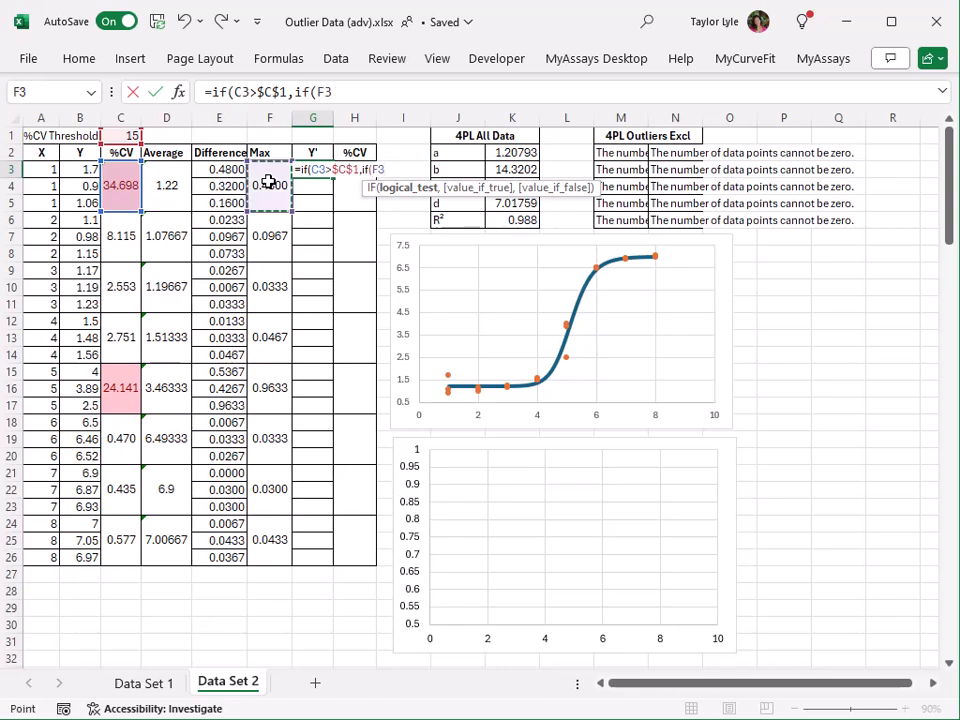
type("=")
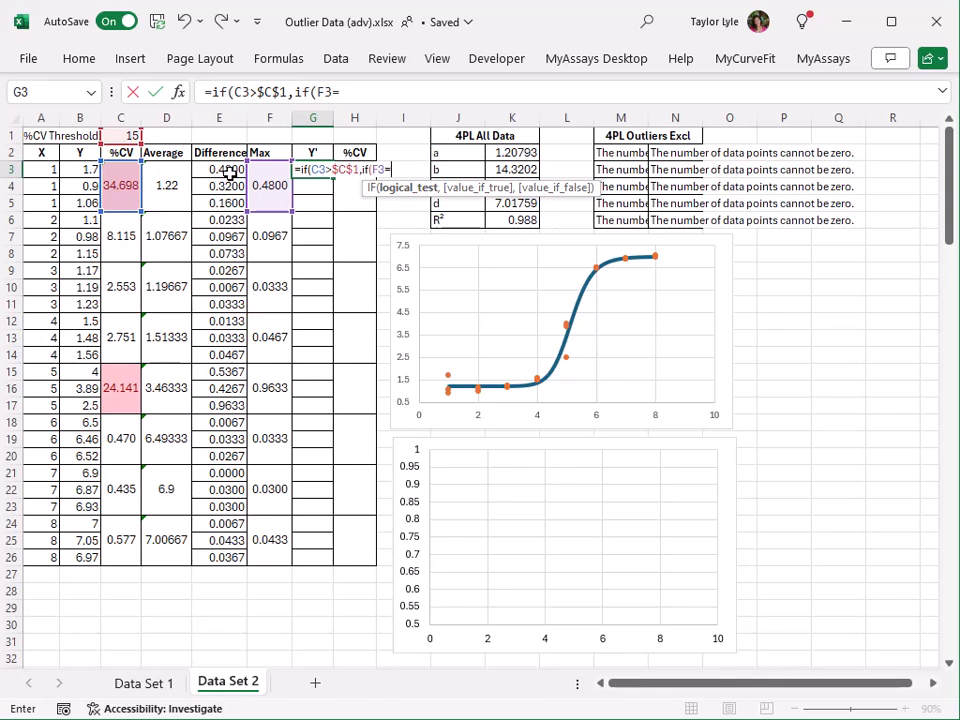
left_click(229, 171)
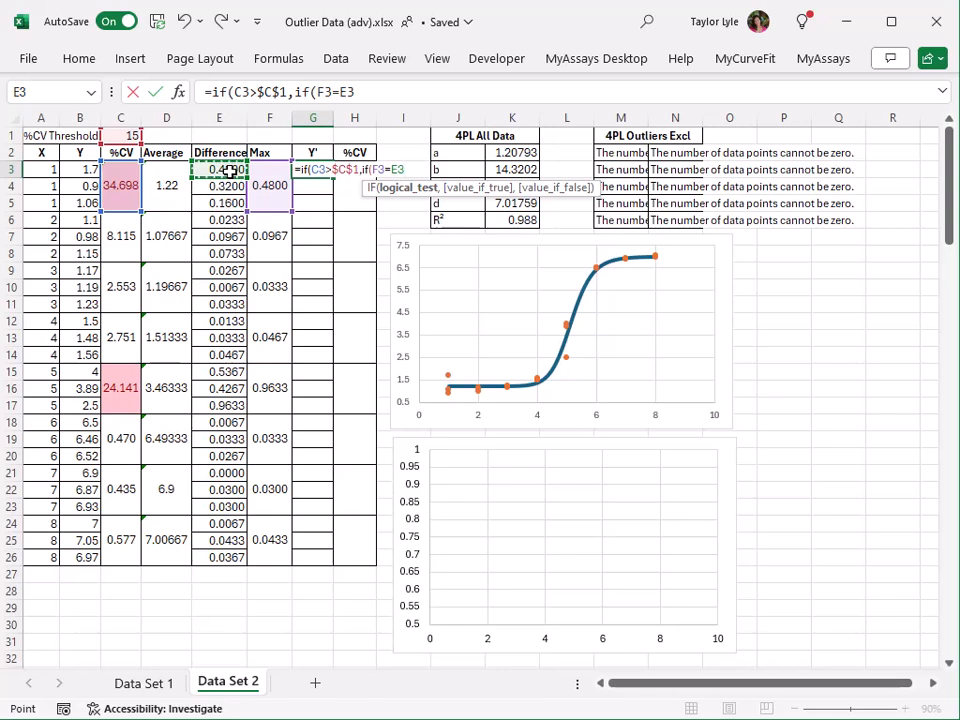
type(",\"\"")
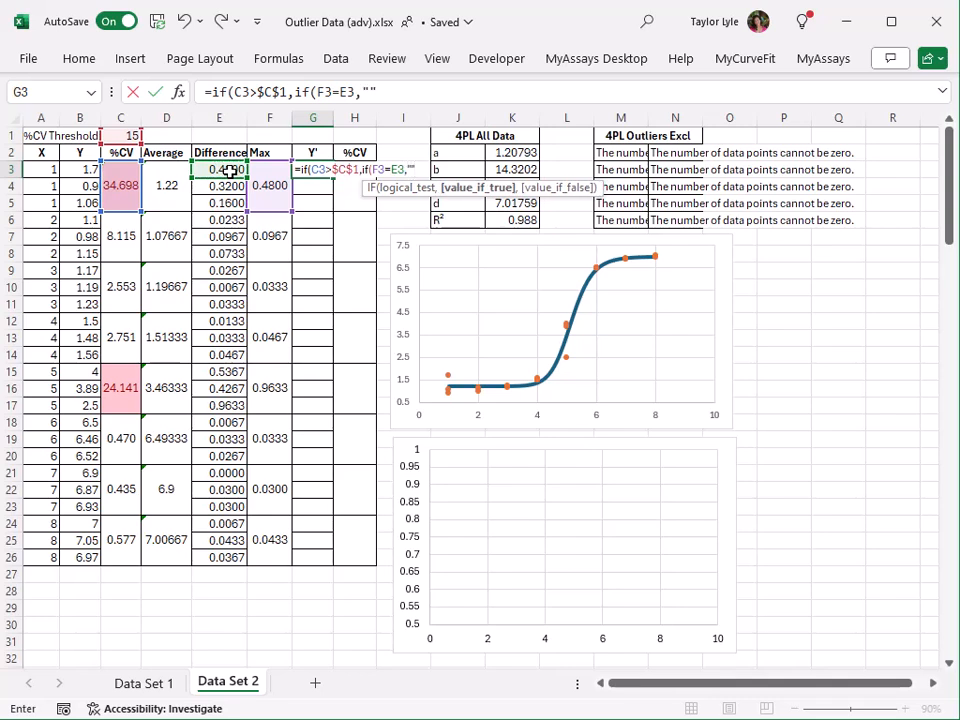
type(",")
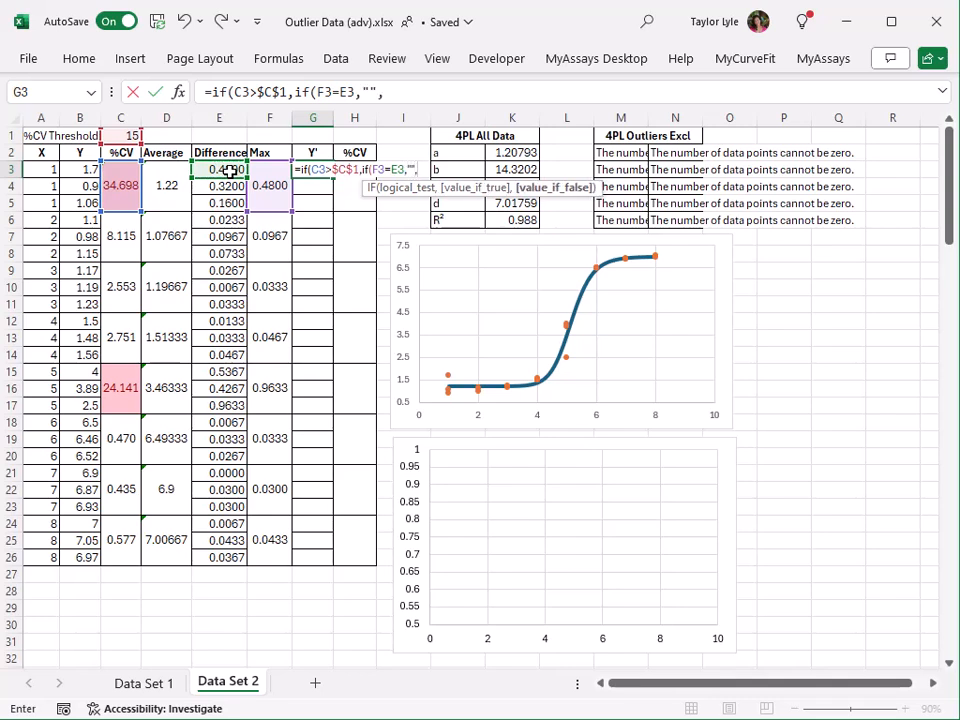
left_click(78, 168)
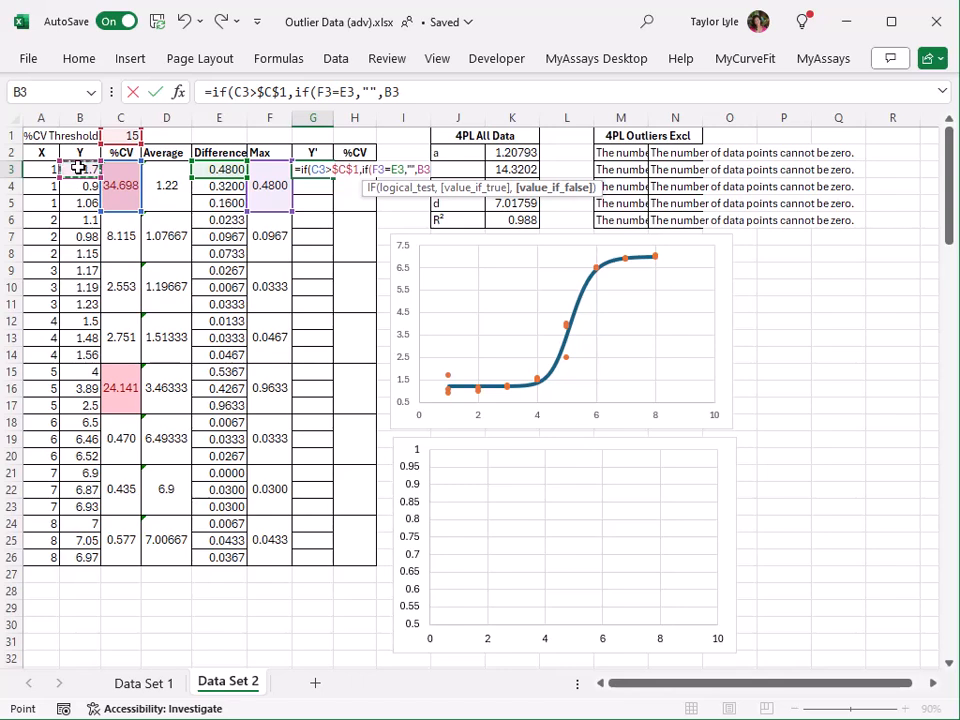
type(")")
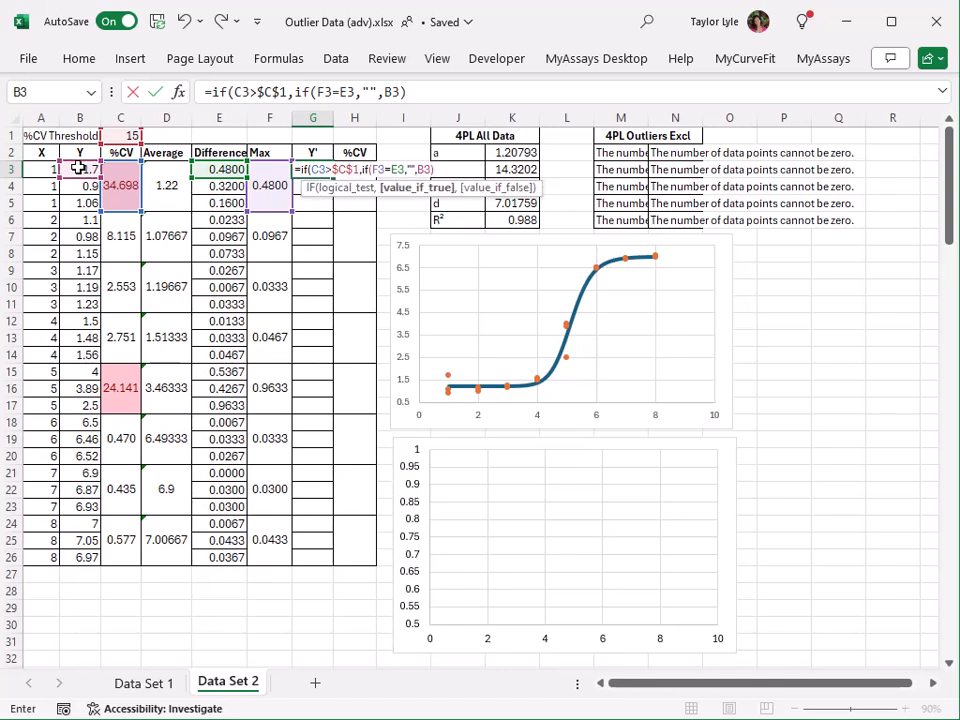
type(",")
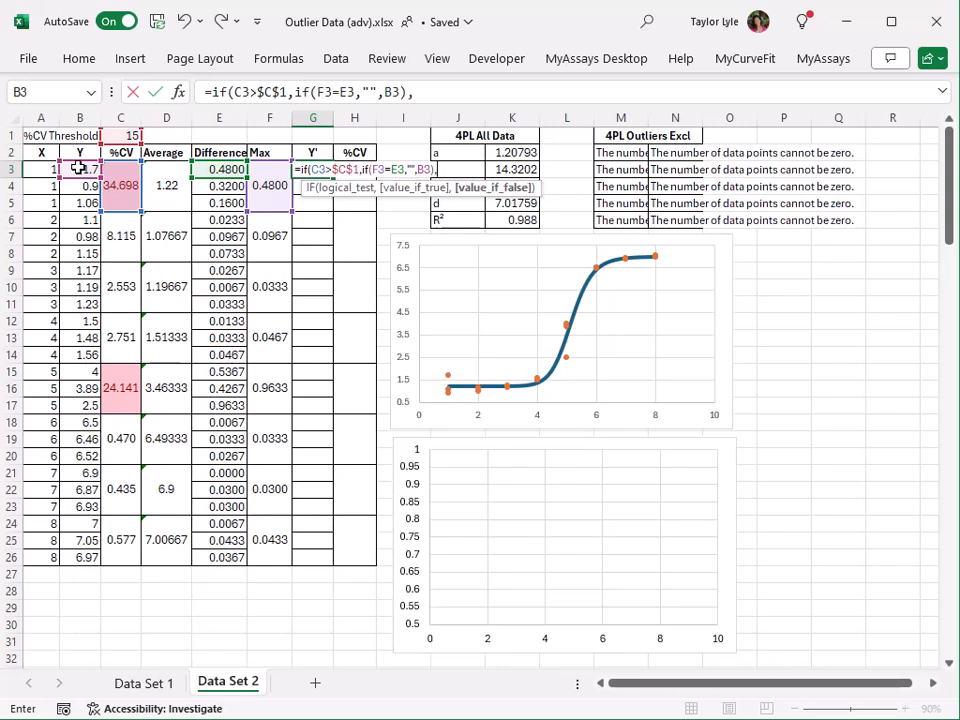
left_click(68, 167)
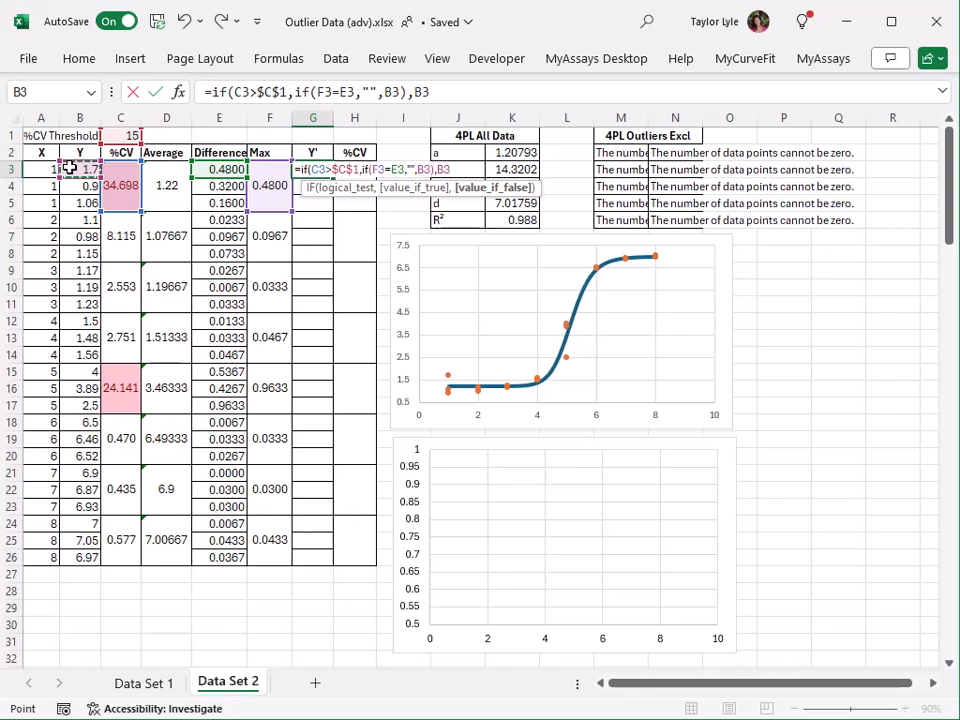
type(")")
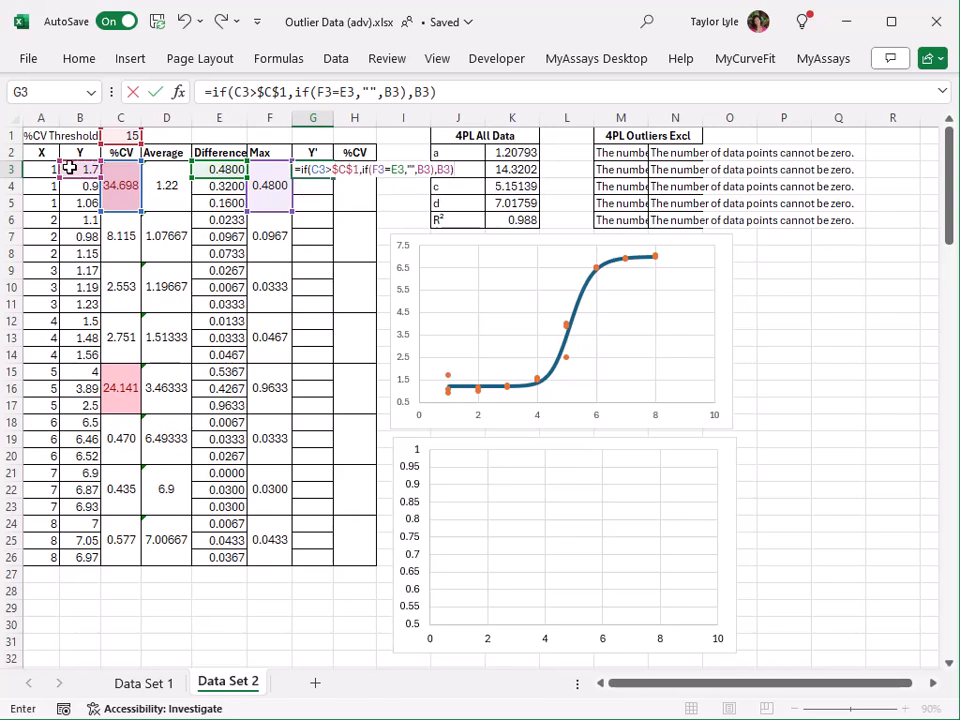
key("Return")
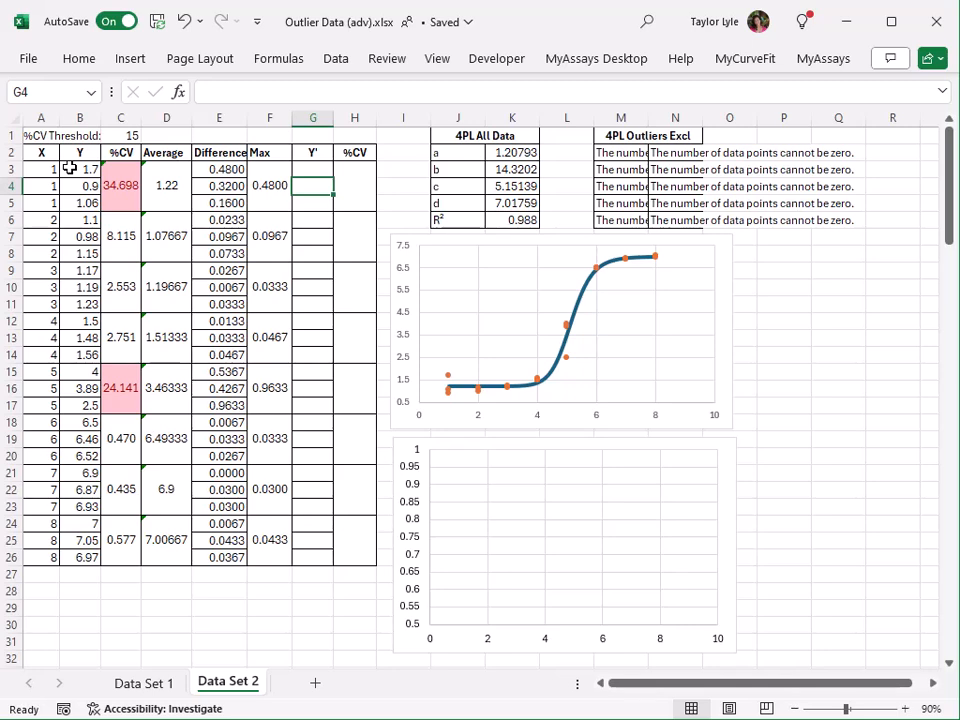
Extend the Y' formula from G3 to G4:G26, referencing each replicate group's own %CV and Max cells
key("Up")
key("ctrl+c")
left_click_drag(317, 190, 314, 557)
key("ctrl+v")
key("Return")
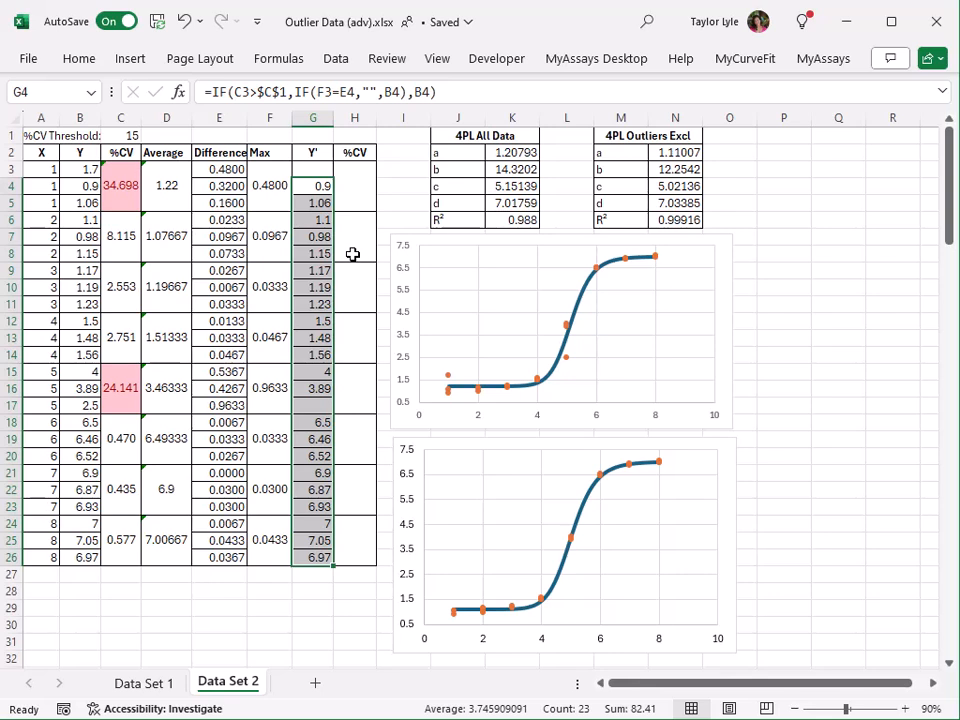
Calculate the first group's %CV without outliers in H3 with =STDEV(G3:G5)/AVERAGE(G3:G5)*100
left_click(354, 189)
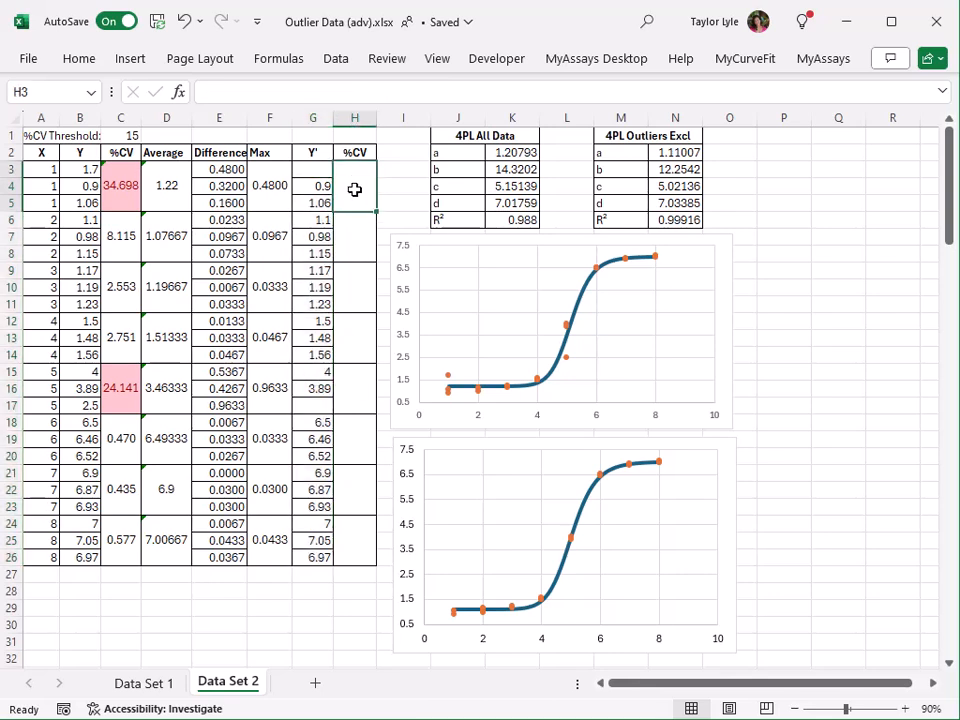
type("=")
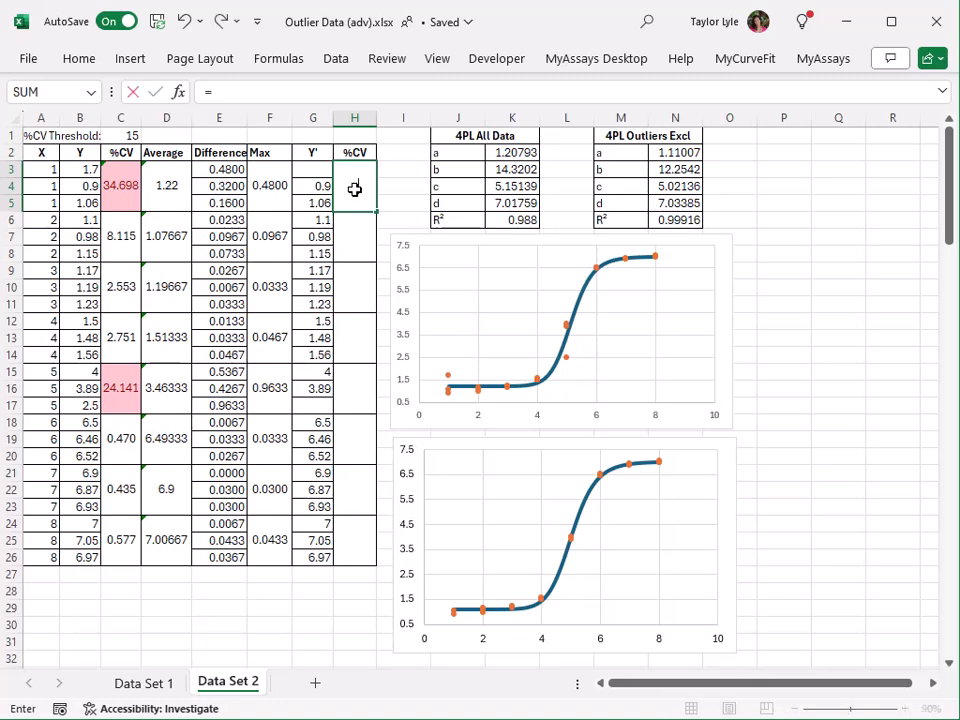
type("stdev(")
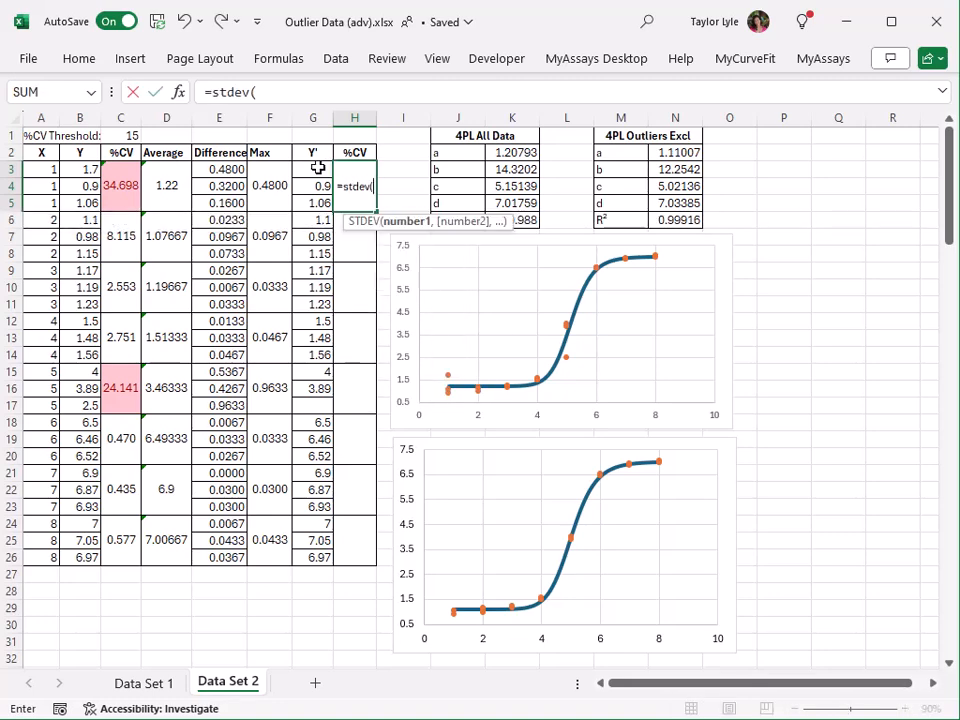
left_click_drag(318, 168, 319, 202)
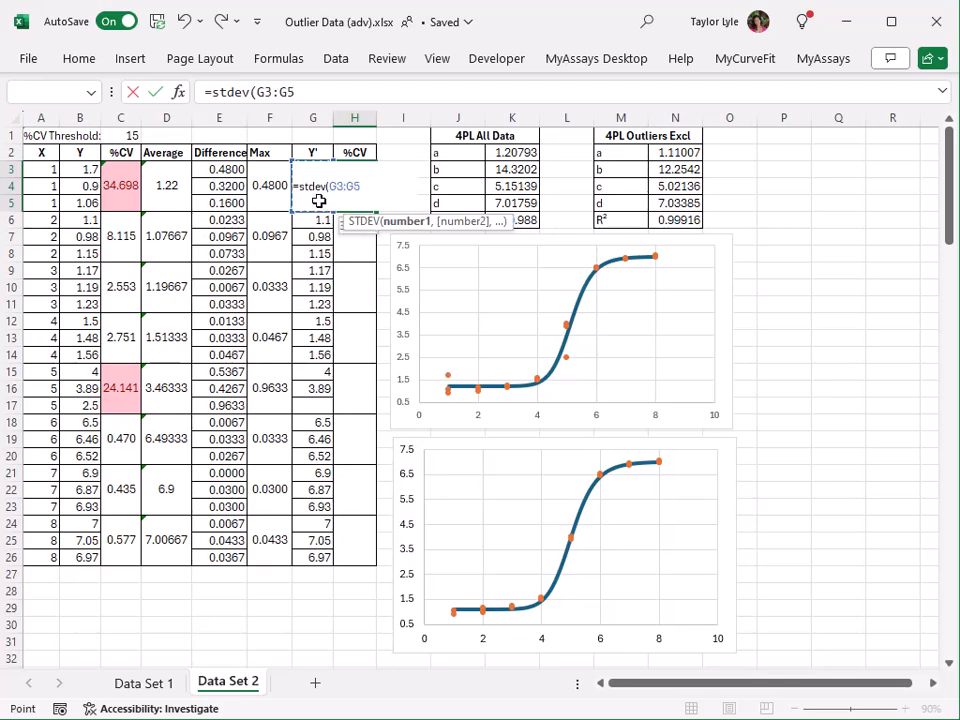
type(")/")
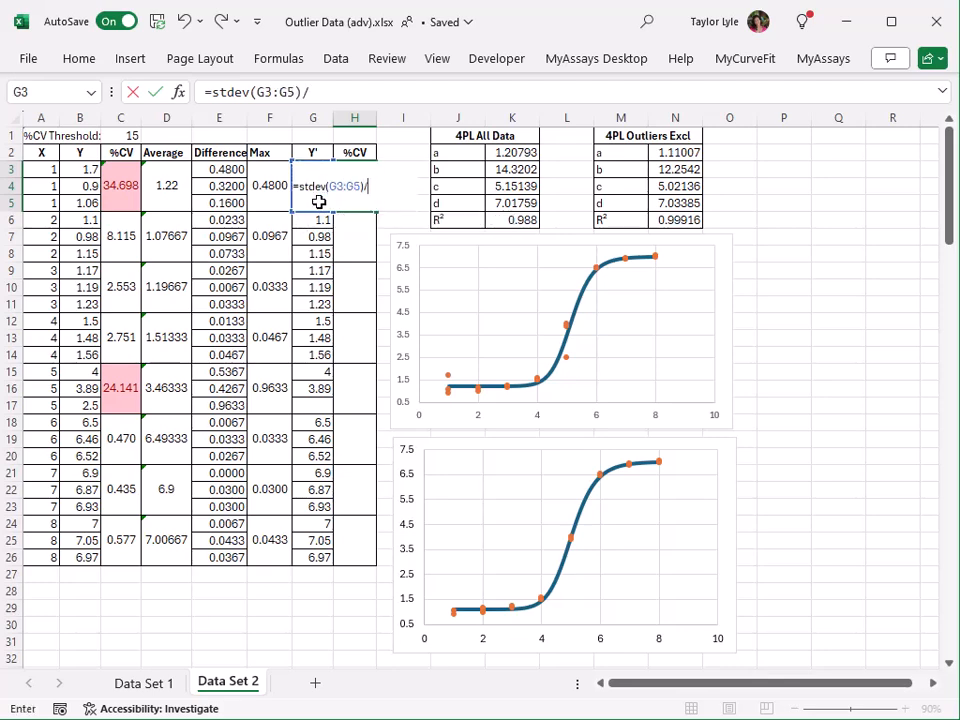
type("average(G")
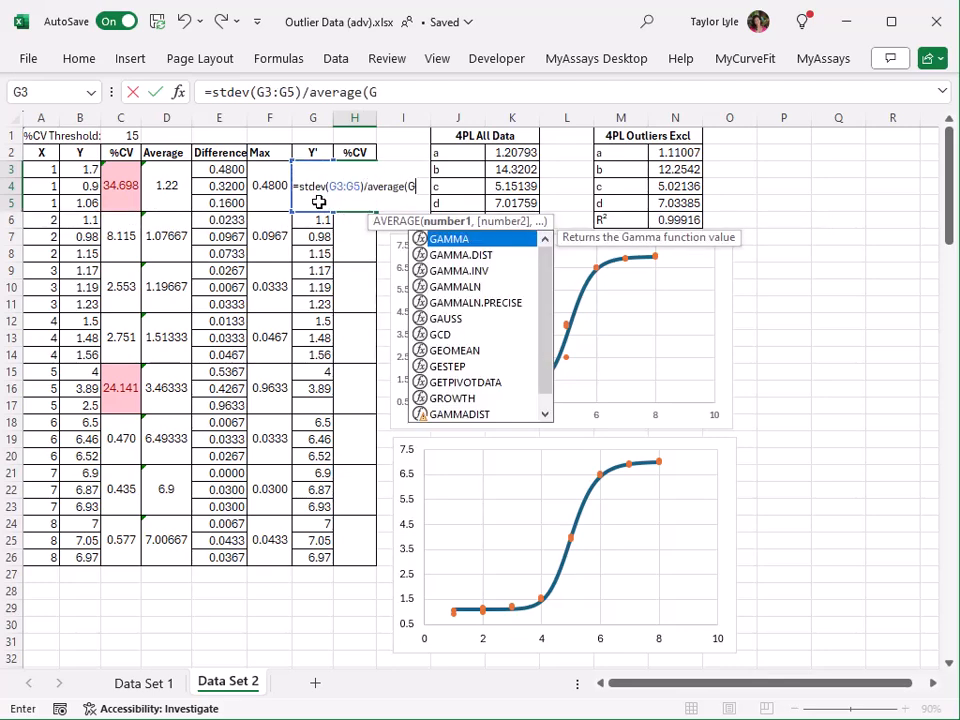
type("3:G5)*")
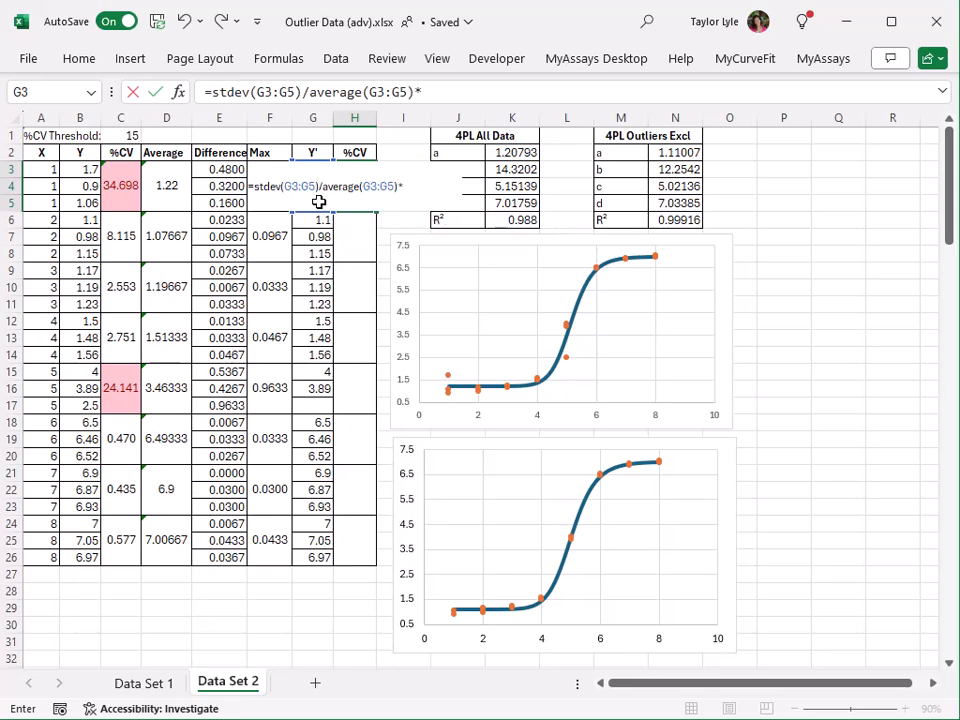
type("100")
key("Return")
Copy the %CV formula from H3 to the remaining replicate groups, H6 through H26, and clear the copy selection
key("Up")
key("ctrl+c")
key("Down")
key("shift+Down")
key("shift+Down")
key("shift+Down")
key("shift+Down")
key("shift+Down")
key("shift+Down")
key("ctrl+v")
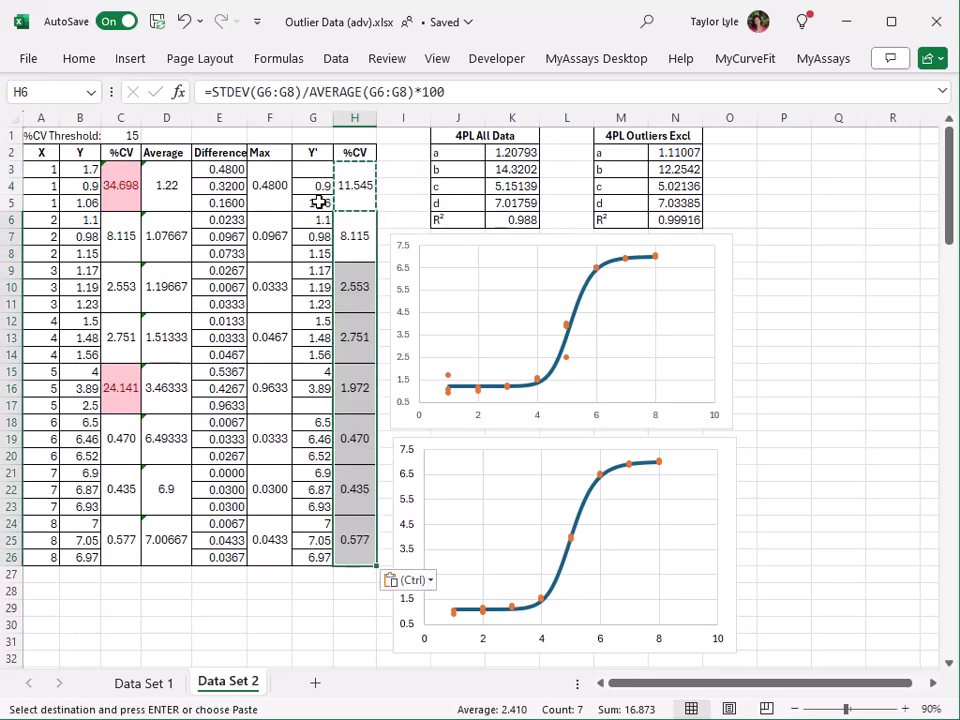
left_click(401, 183)
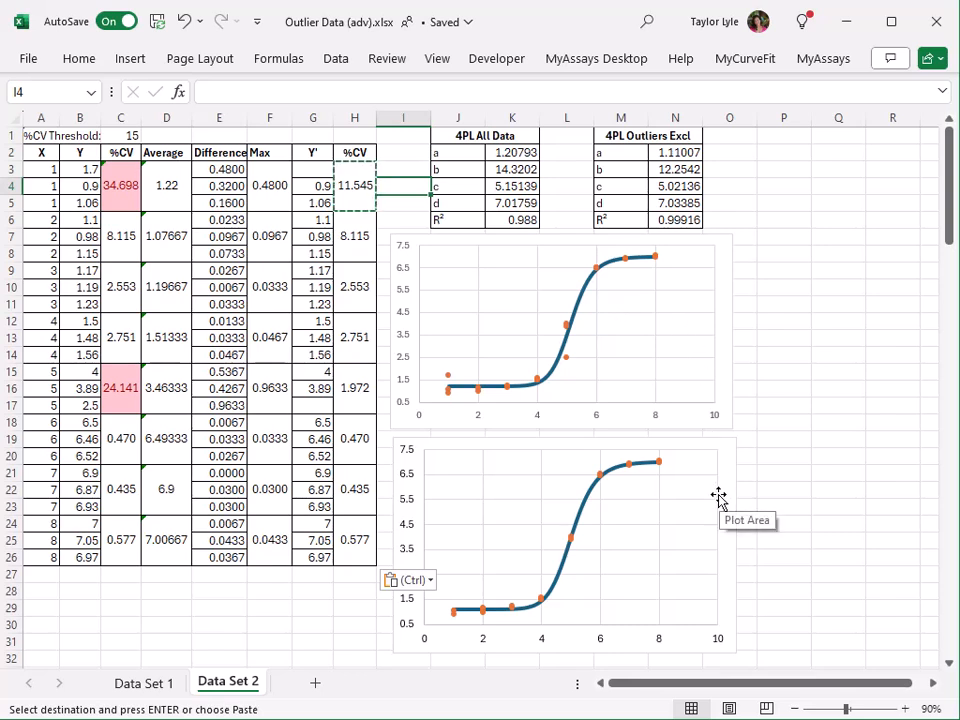
key("Escape")
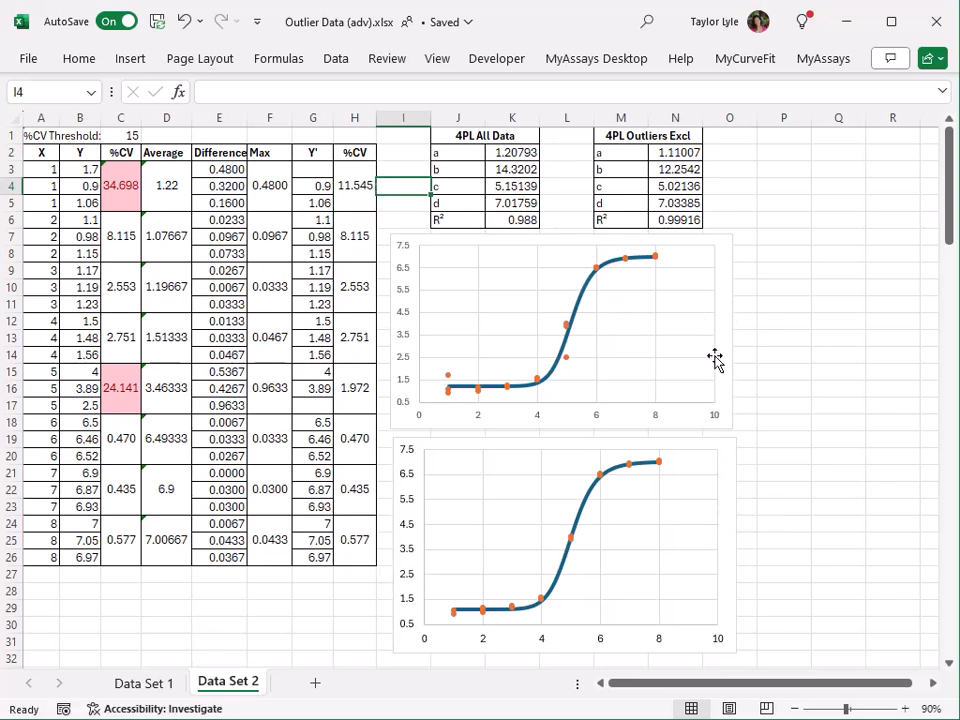